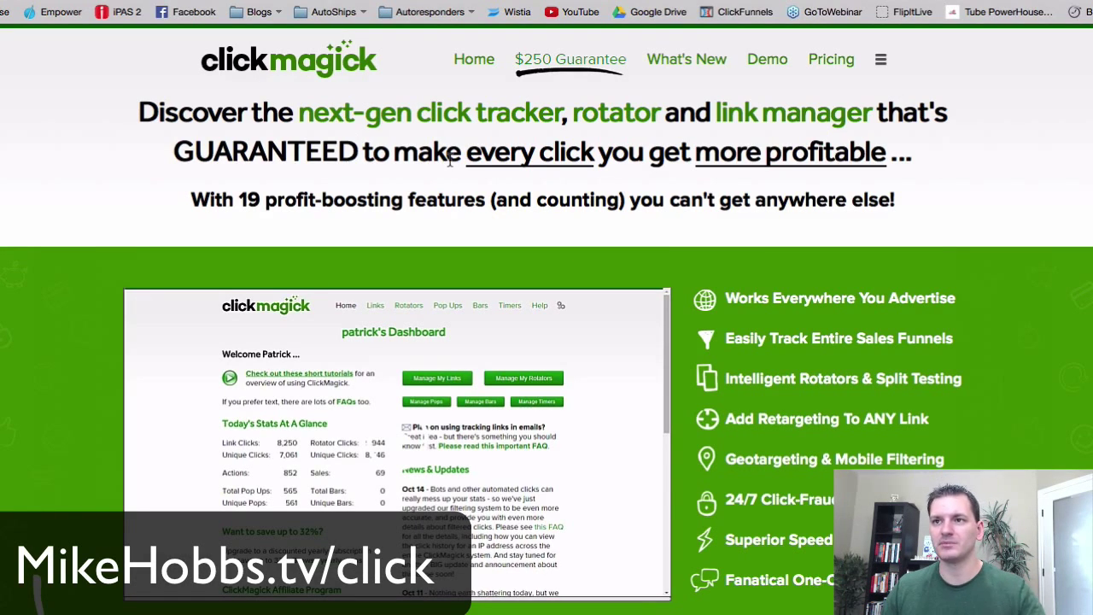
{"action": "scroll", "coordinate": [762, 266], "scroll_direction": "down", "scroll_amount": 1}
{"action": "scroll", "coordinate": [762, 266], "scroll_direction": "up", "scroll_amount": 1}
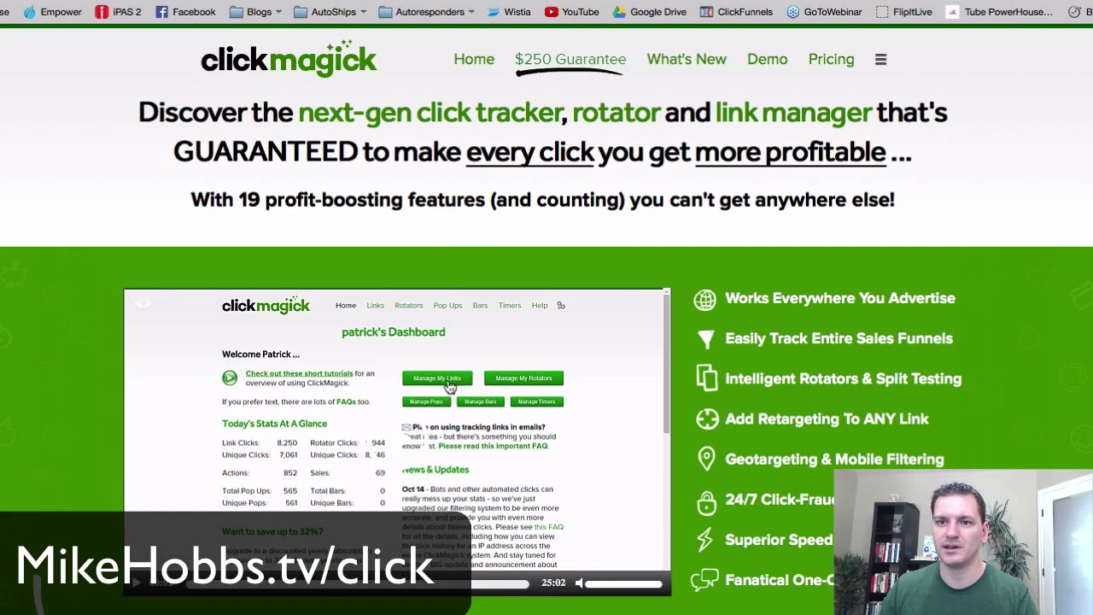
{"action": "scroll", "coordinate": [610, 402], "scroll_direction": "down", "scroll_amount": 1}
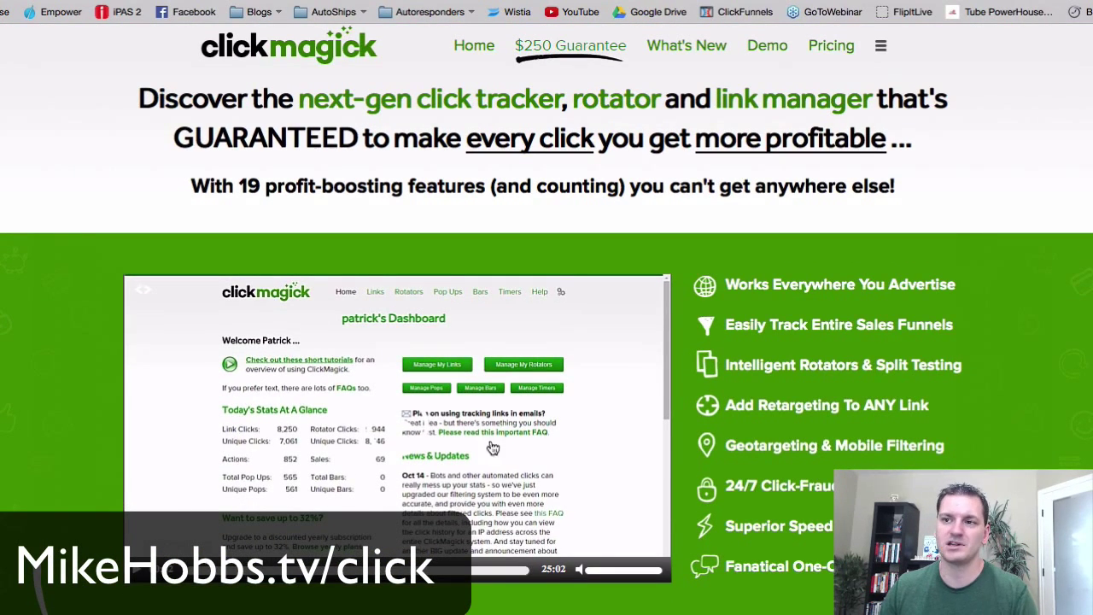
{"action": "scroll", "coordinate": [739, 356], "scroll_direction": "down", "scroll_amount": 1}
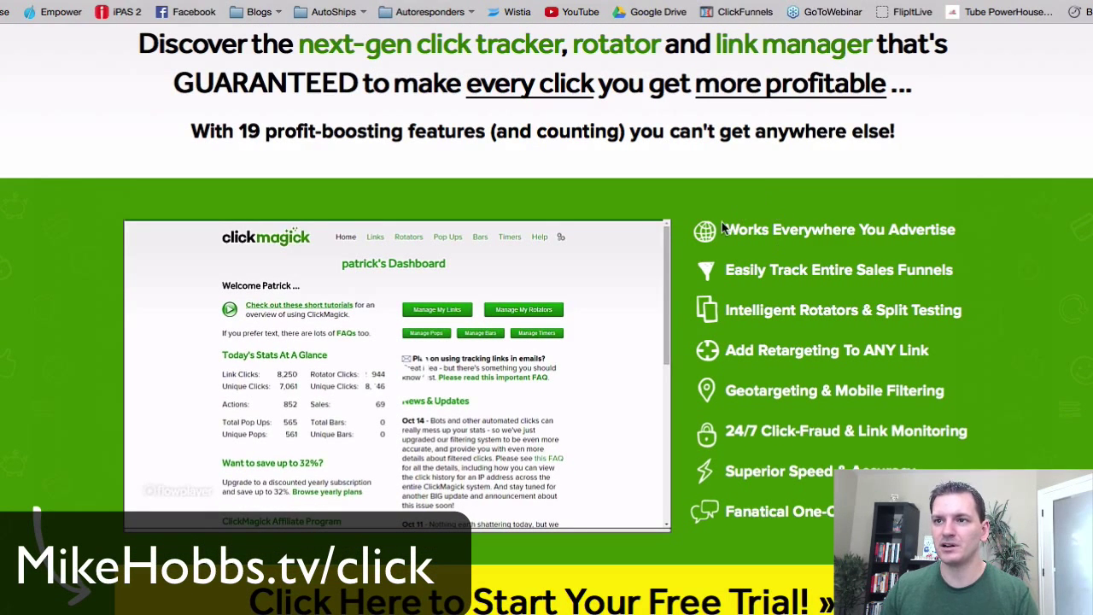
{"action": "left_click_drag", "start_coordinate": [736, 229], "coordinate": [873, 238]}
{"action": "left_click_drag", "start_coordinate": [740, 270], "coordinate": [877, 267]}
{"action": "left_click", "coordinate": [877, 267]}
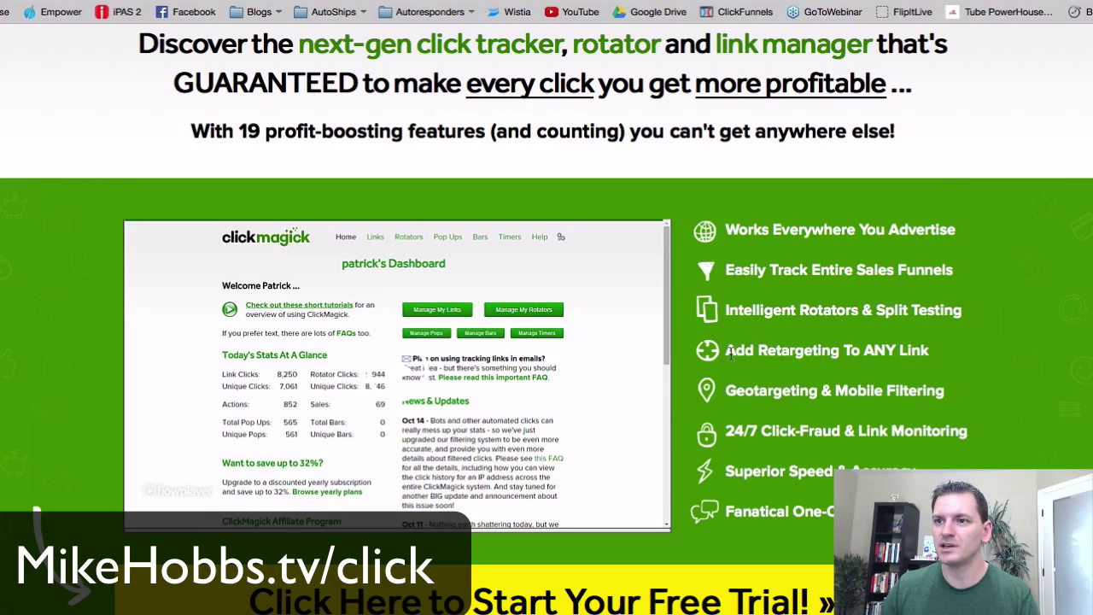
{"action": "left_click_drag", "start_coordinate": [735, 350], "coordinate": [914, 345]}
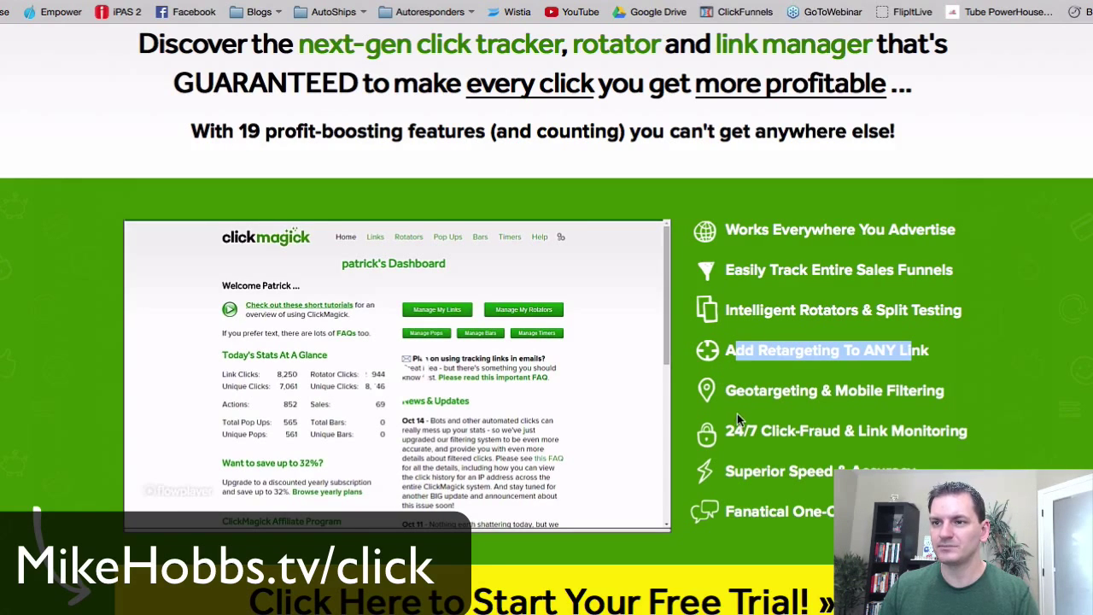
{"action": "left_click_drag", "start_coordinate": [726, 430], "coordinate": [923, 430]}
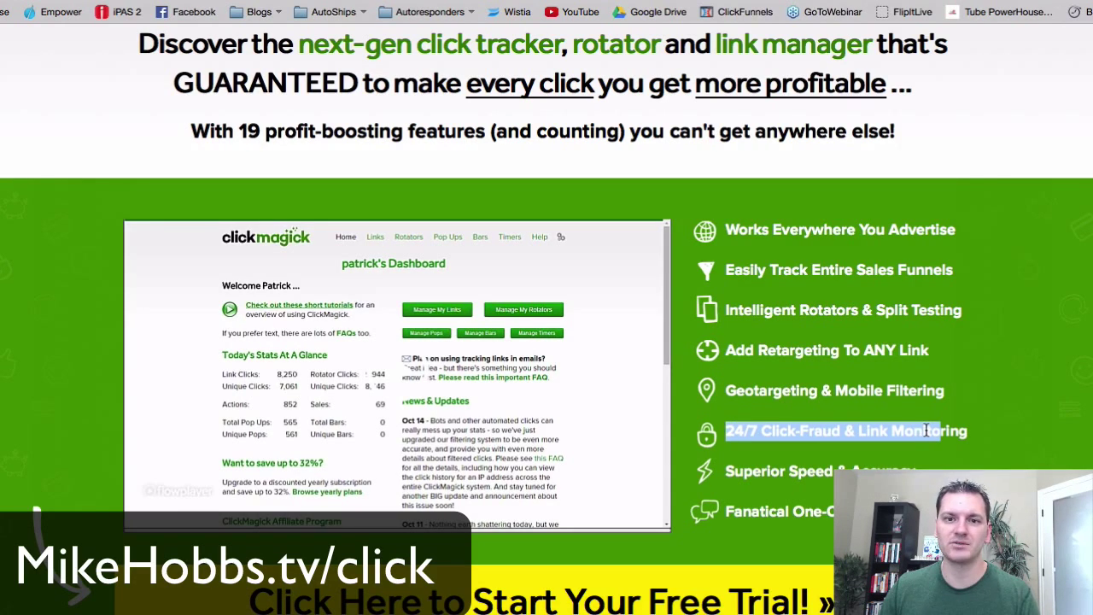
{"action": "left_click", "coordinate": [903, 431]}
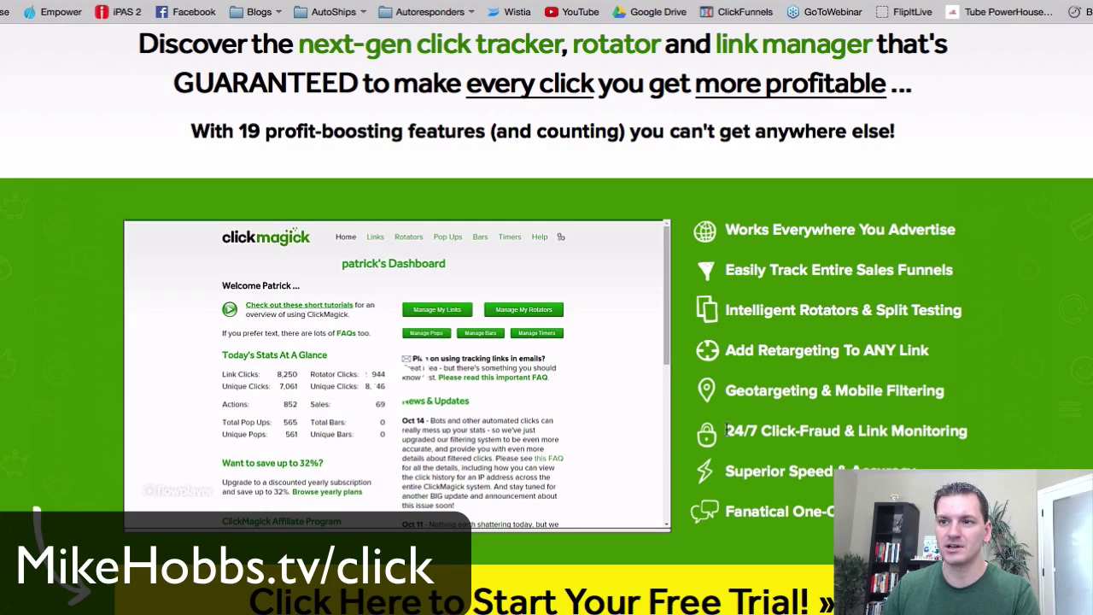
{"action": "left_click_drag", "start_coordinate": [726, 430], "coordinate": [1004, 438]}
{"action": "left_click", "coordinate": [852, 431]}
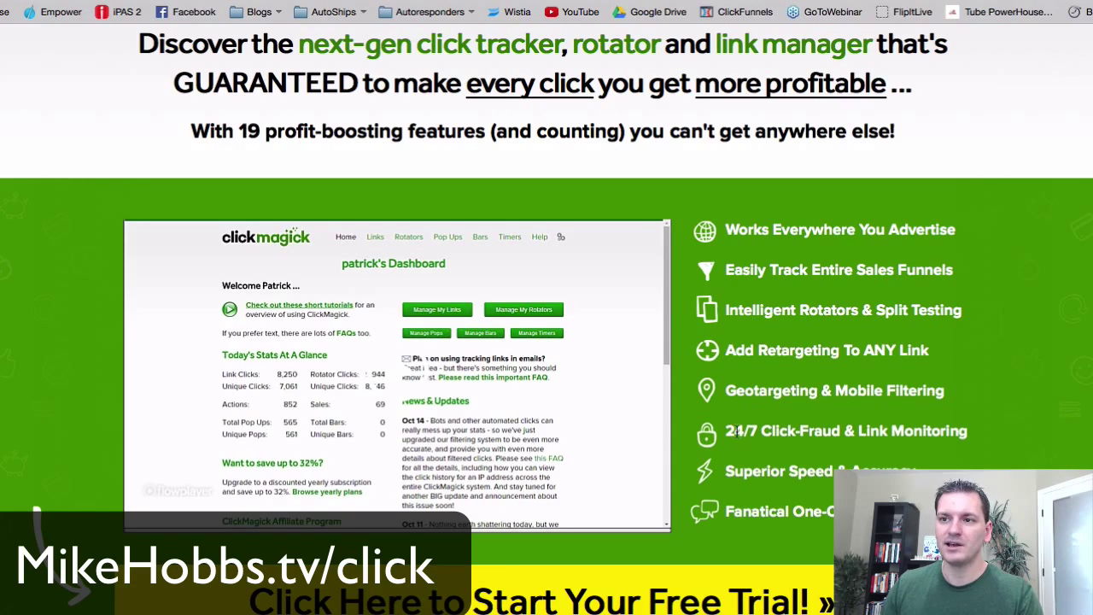
{"action": "left_click_drag", "start_coordinate": [734, 431], "coordinate": [829, 432]}
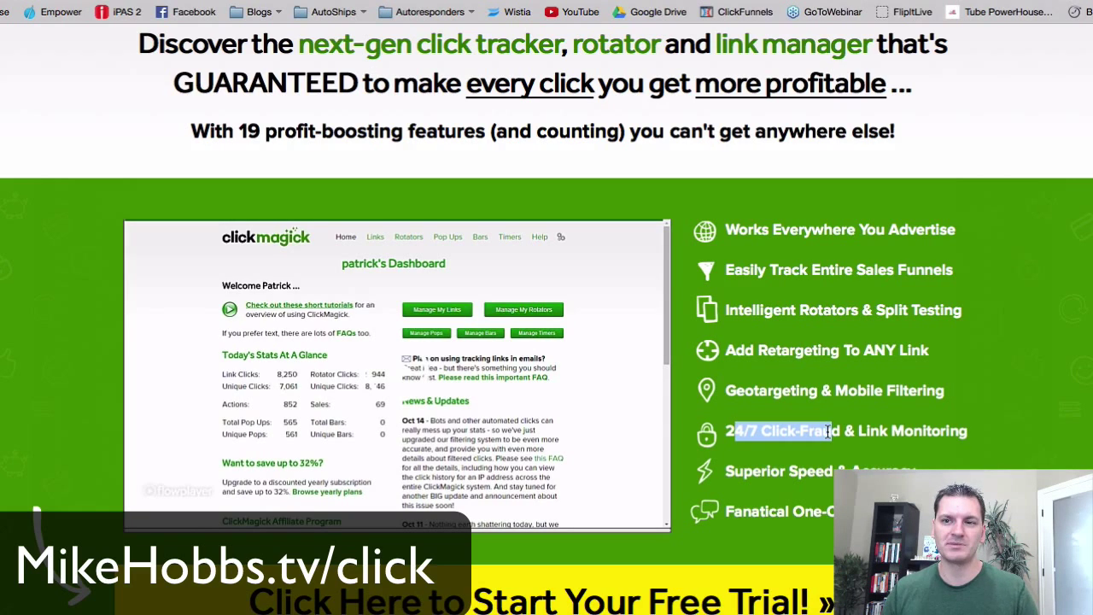
{"action": "left_click_drag", "start_coordinate": [828, 432], "coordinate": [872, 431]}
{"action": "left_click_drag", "start_coordinate": [968, 432], "coordinate": [859, 434]}
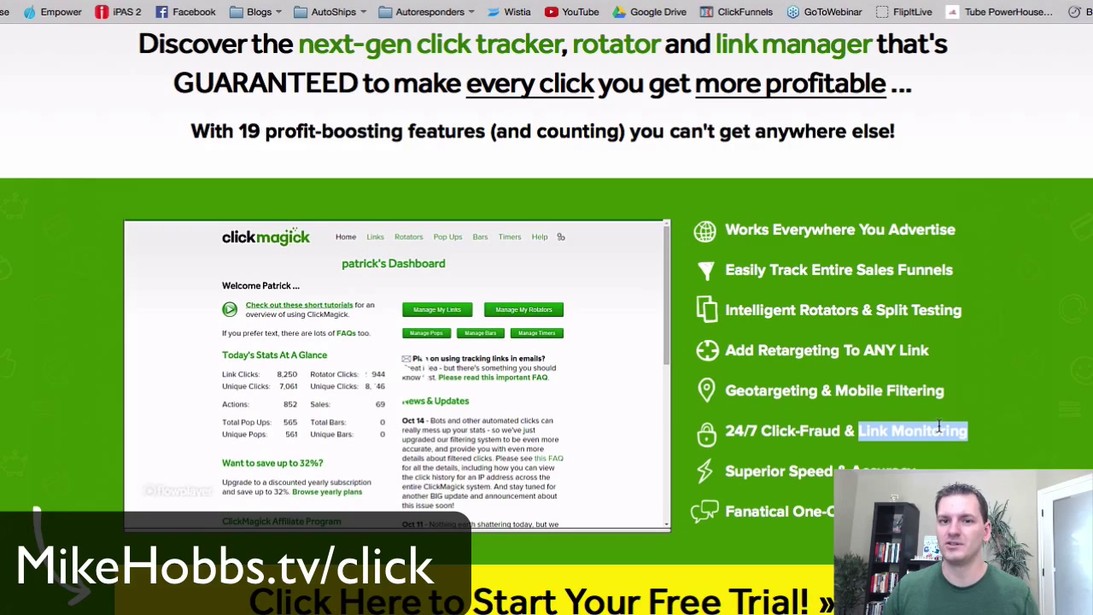
{"action": "left_click", "coordinate": [813, 436]}
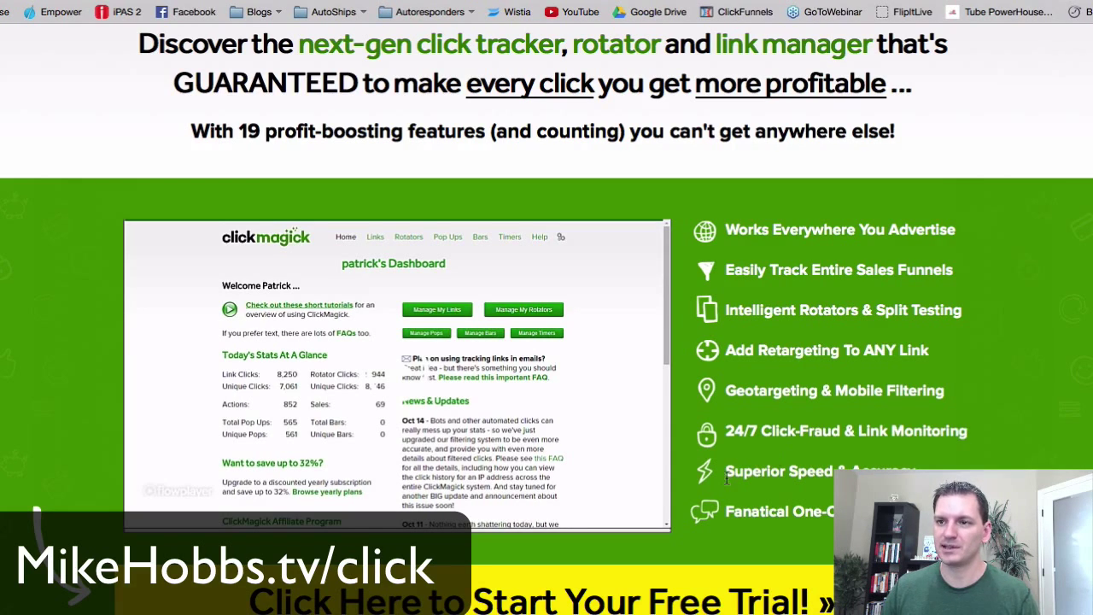
{"action": "left_click_drag", "start_coordinate": [736, 471], "coordinate": [901, 472]}
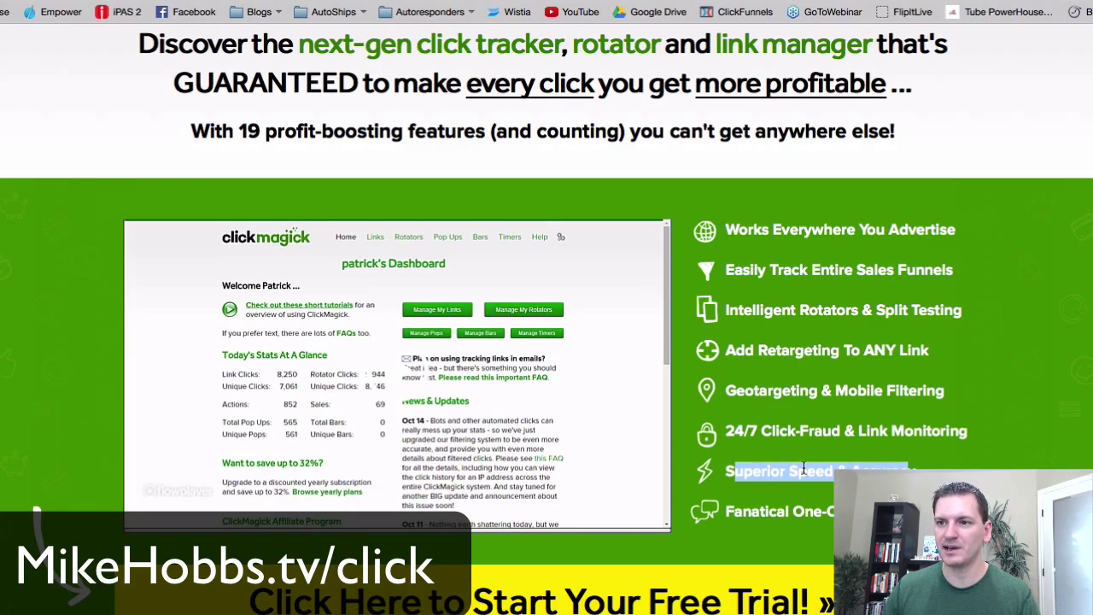
{"action": "scroll", "coordinate": [802, 466], "scroll_direction": "up", "scroll_amount": 2}
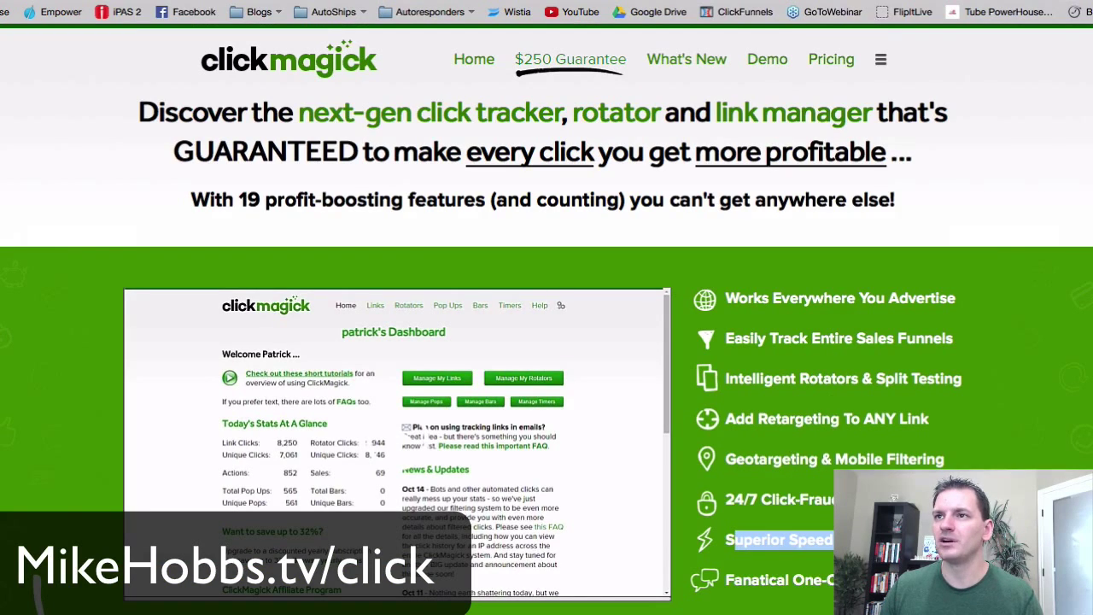
- Go back to the Tracking Links tab, check the Link Groups list, and start a new link
{"action": "key", "text": "ctrl+Tab"}
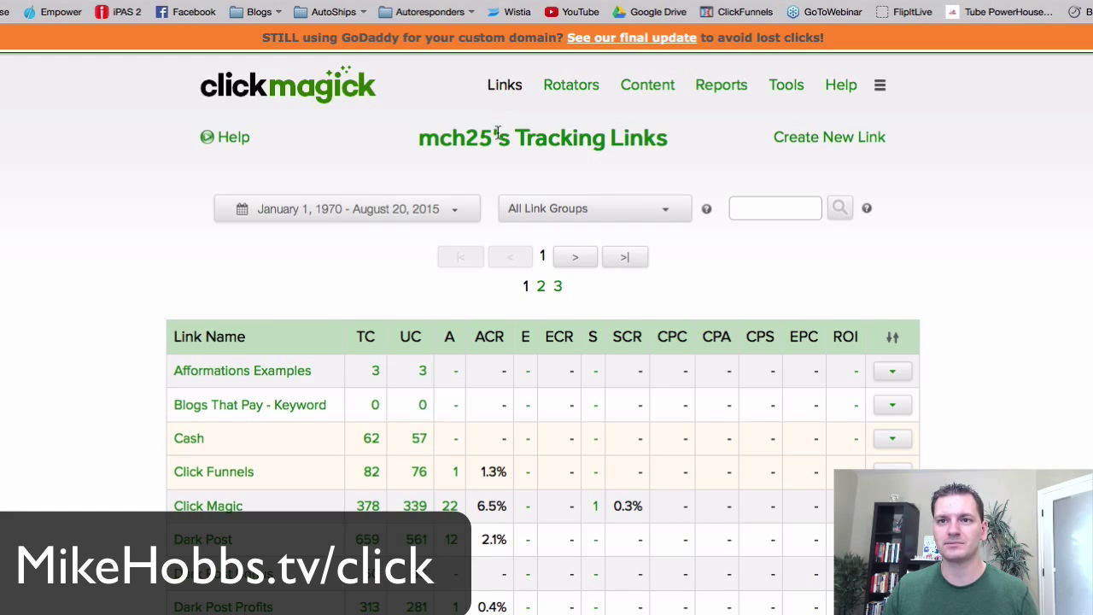
{"action": "left_click", "coordinate": [659, 206]}
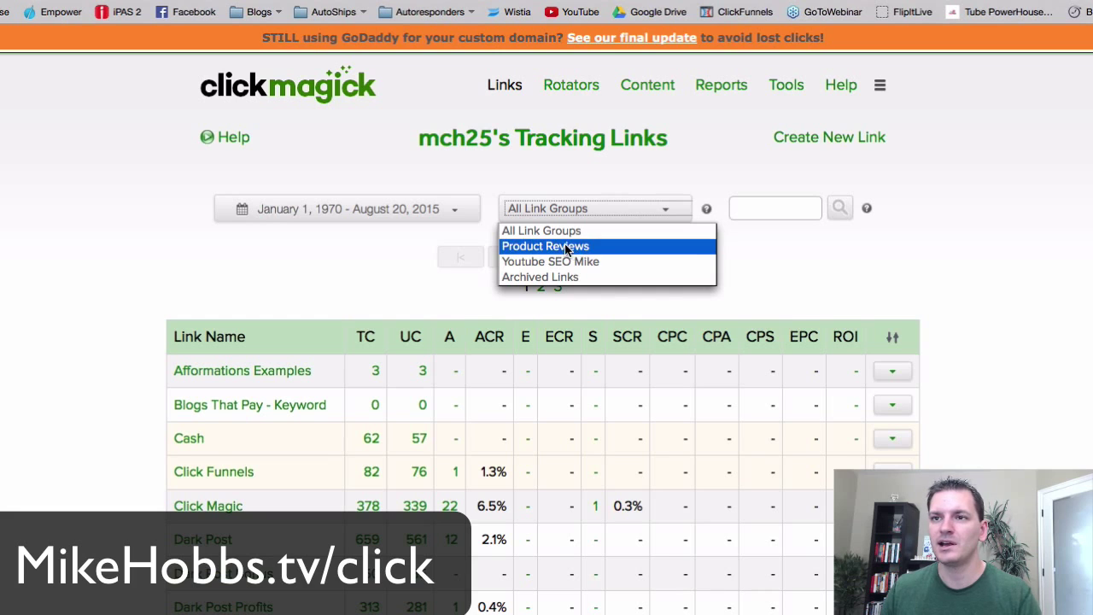
{"action": "left_click", "coordinate": [398, 254]}
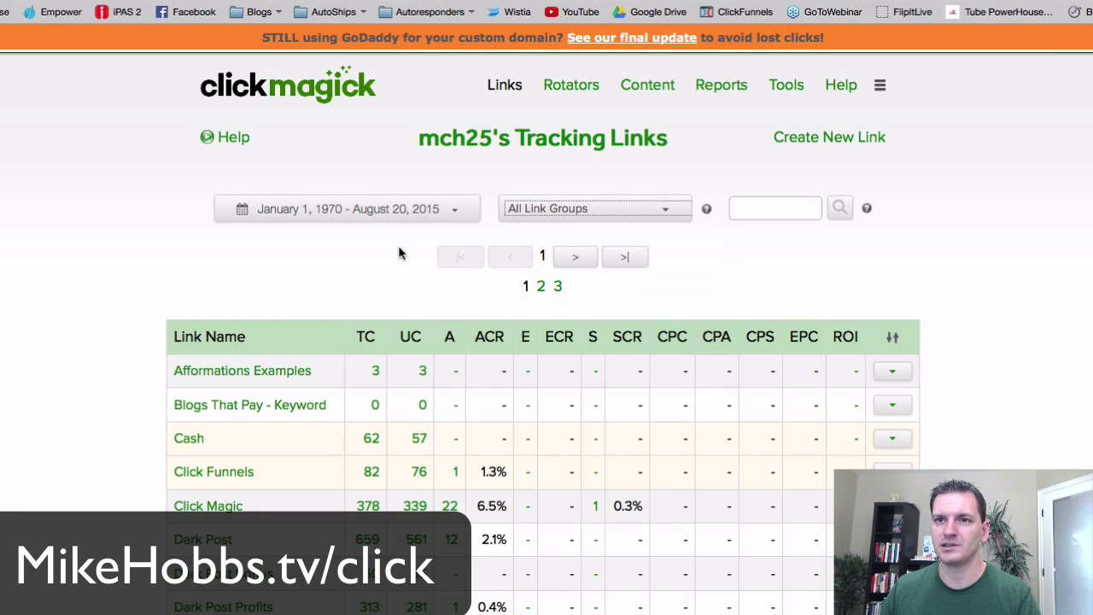
{"action": "left_click", "coordinate": [826, 140]}
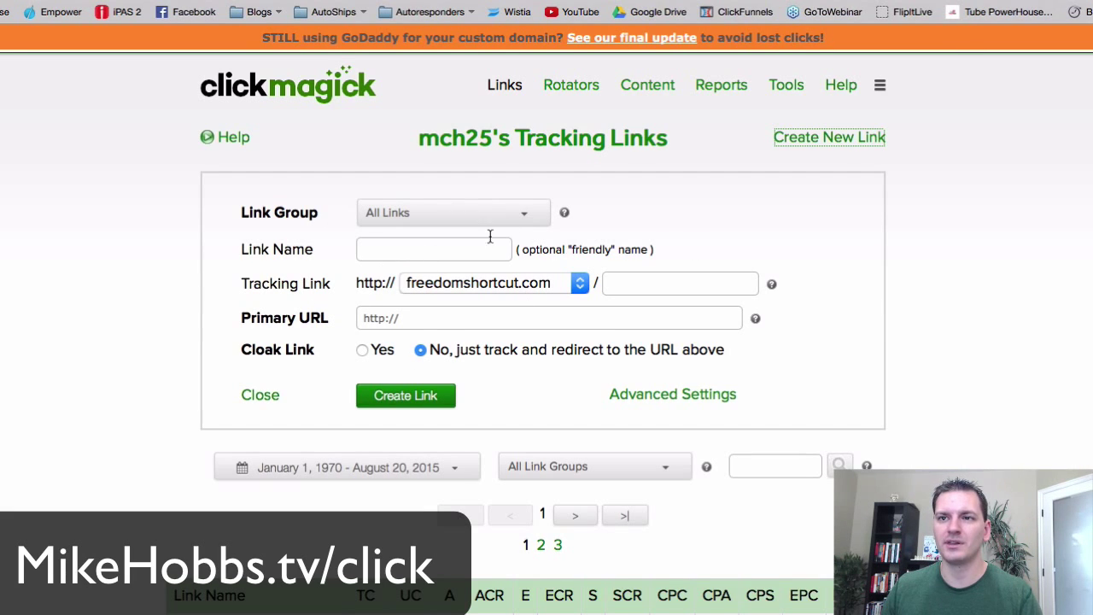
- Review the link group and tracking domain options, keeping freedomshortcut.com as the domain
{"action": "left_click", "coordinate": [527, 220]}
{"action": "left_click", "coordinate": [527, 219]}
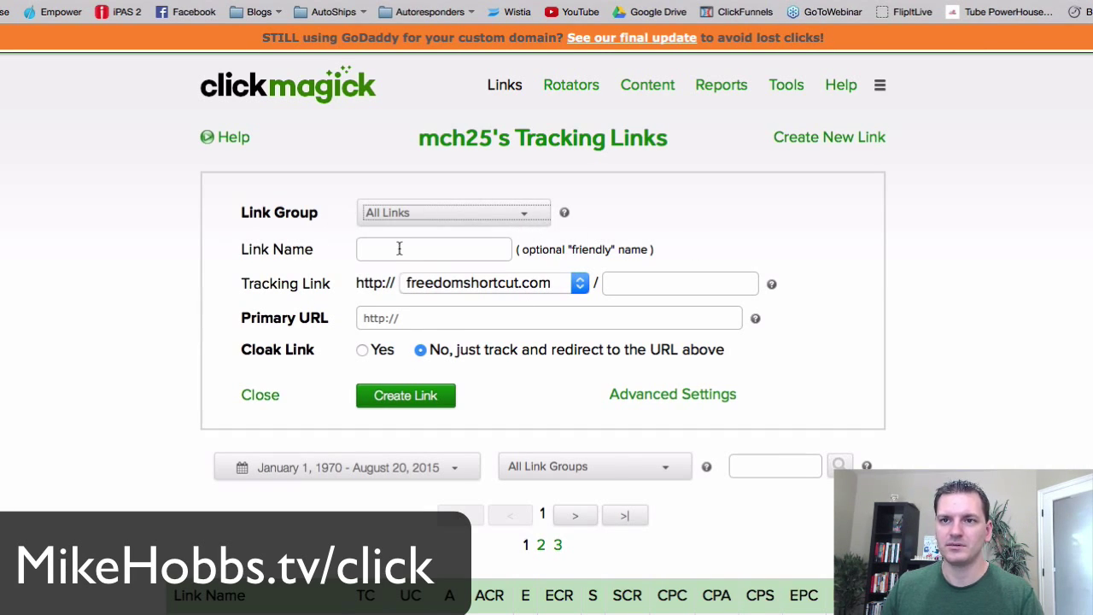
{"action": "left_click", "coordinate": [497, 286]}
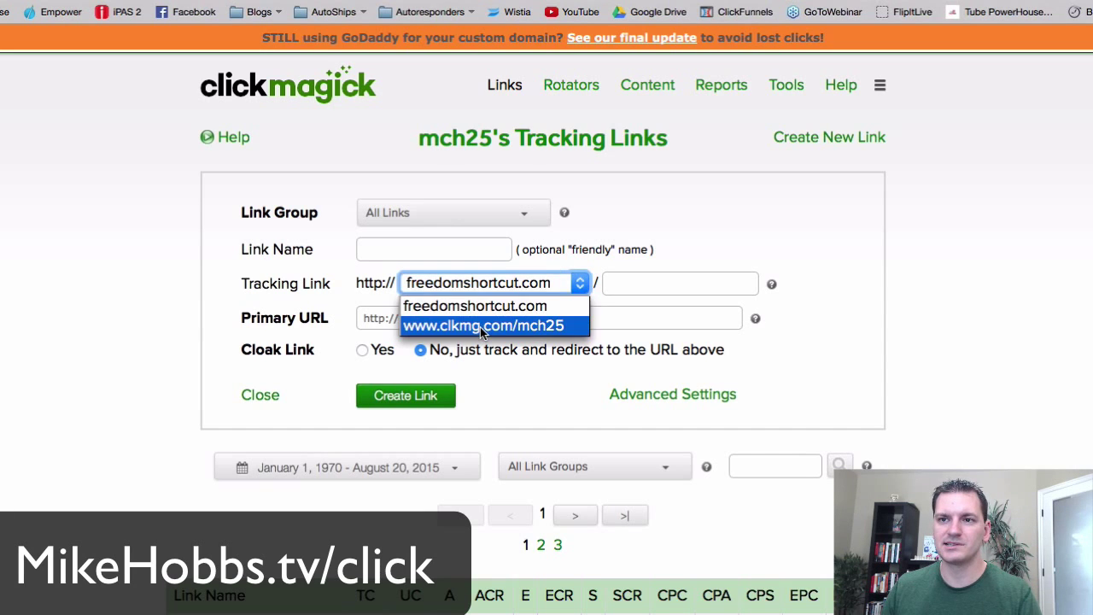
{"action": "left_click", "coordinate": [480, 327]}
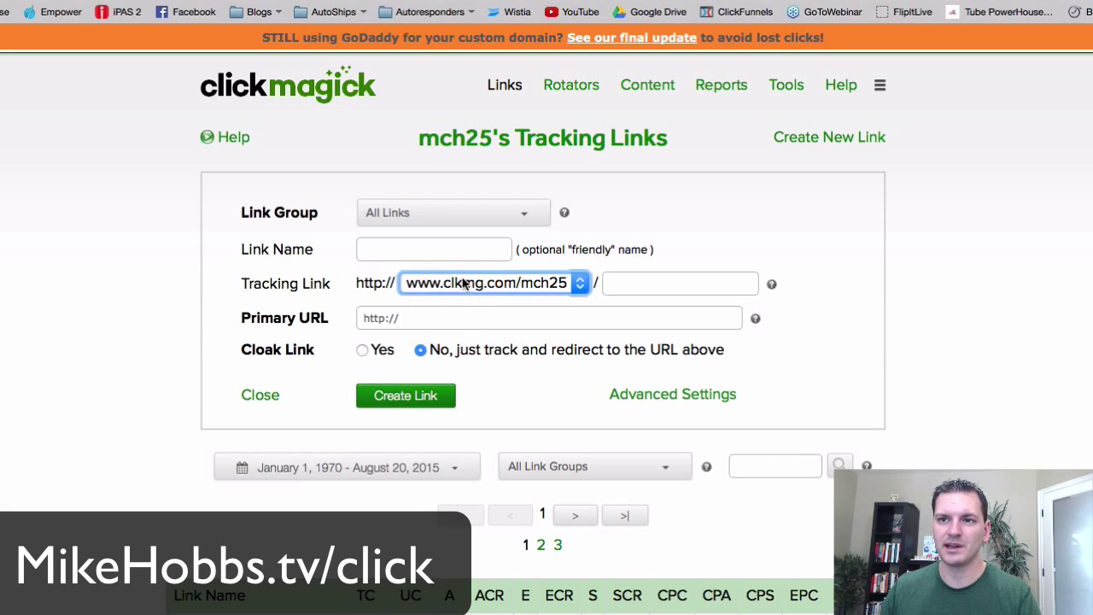
{"action": "left_click", "coordinate": [538, 282]}
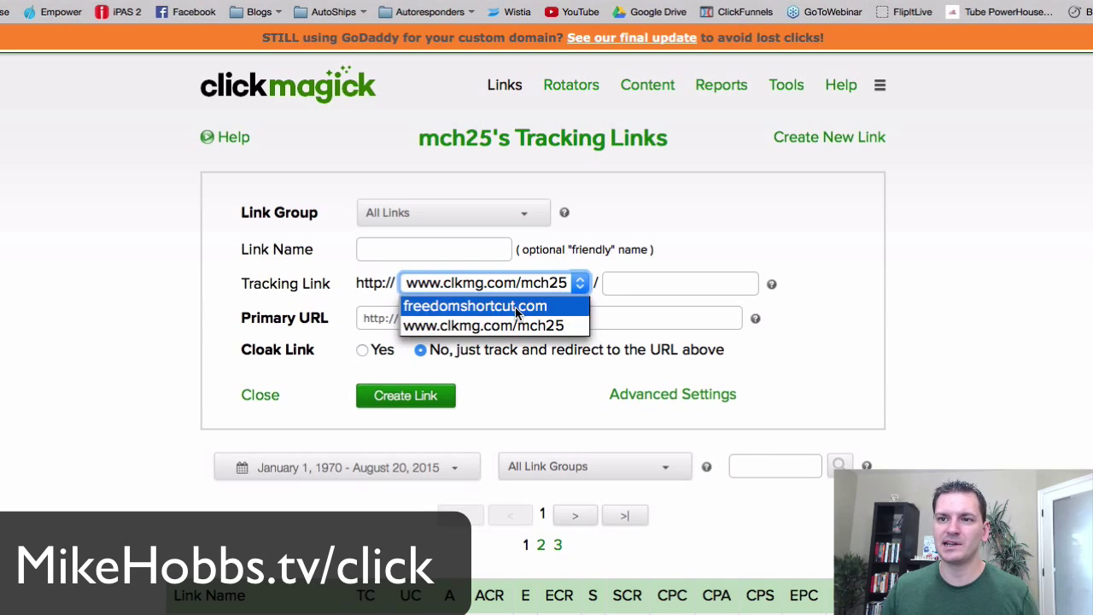
{"action": "left_click", "coordinate": [517, 307]}
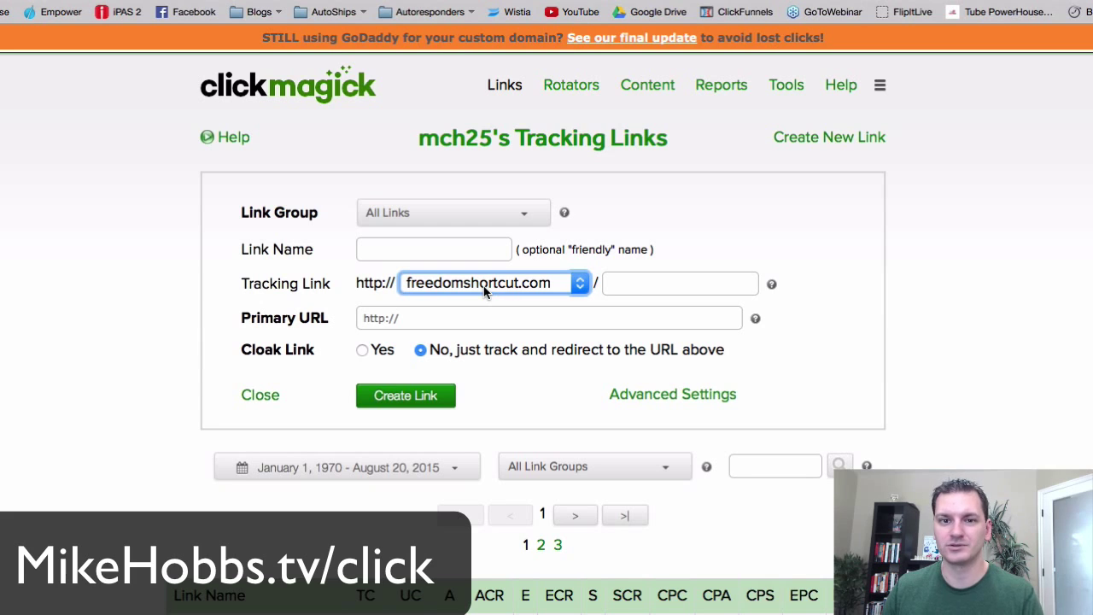
{"action": "left_click", "coordinate": [619, 283]}
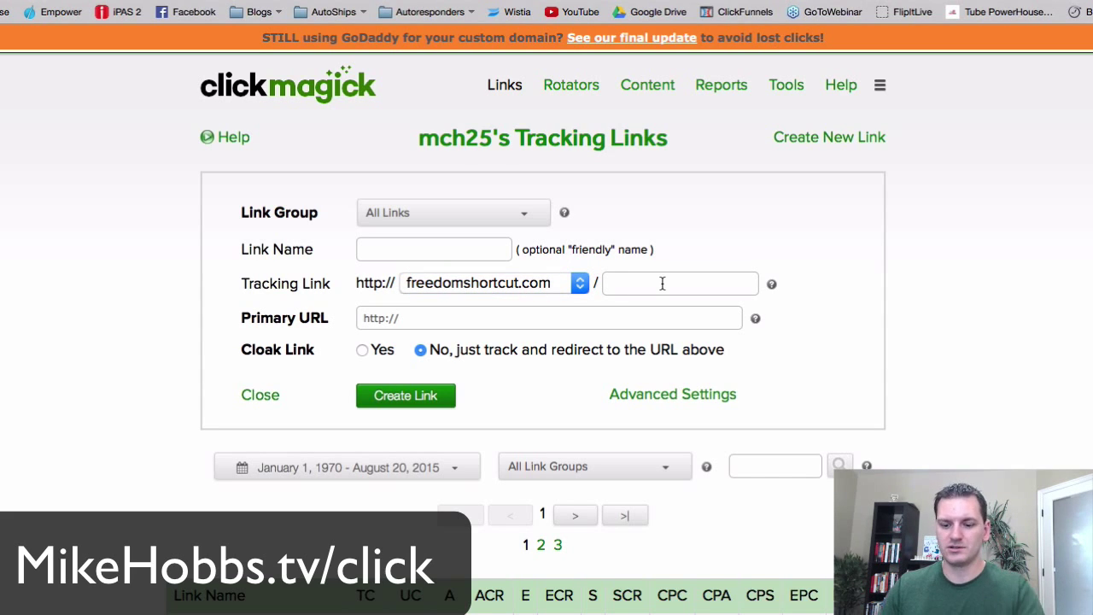
{"action": "type", "text": "test"}
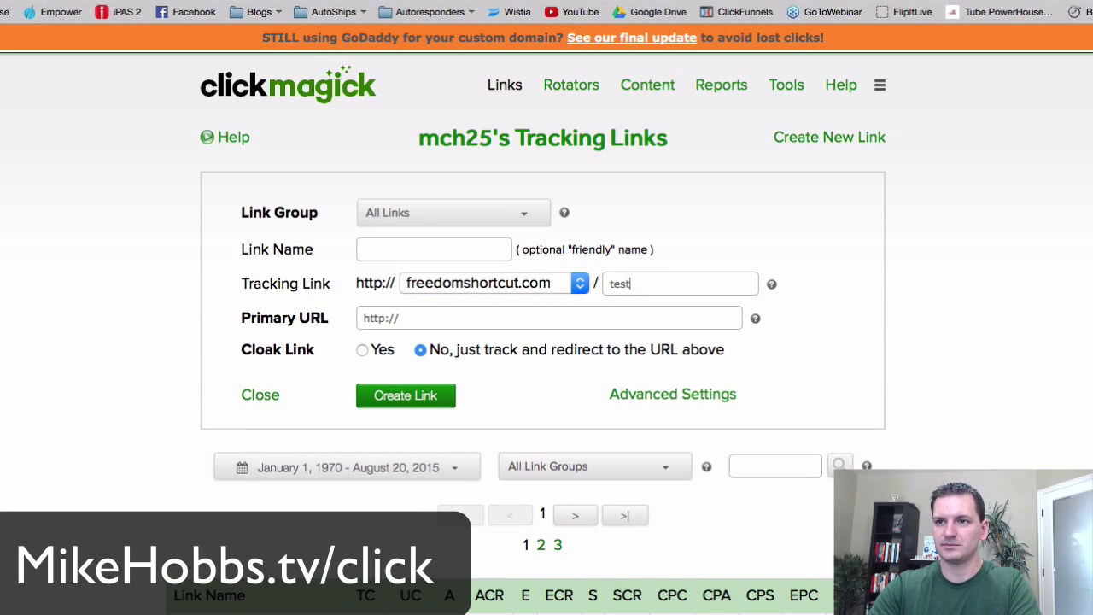
{"action": "type", "text": "test"}
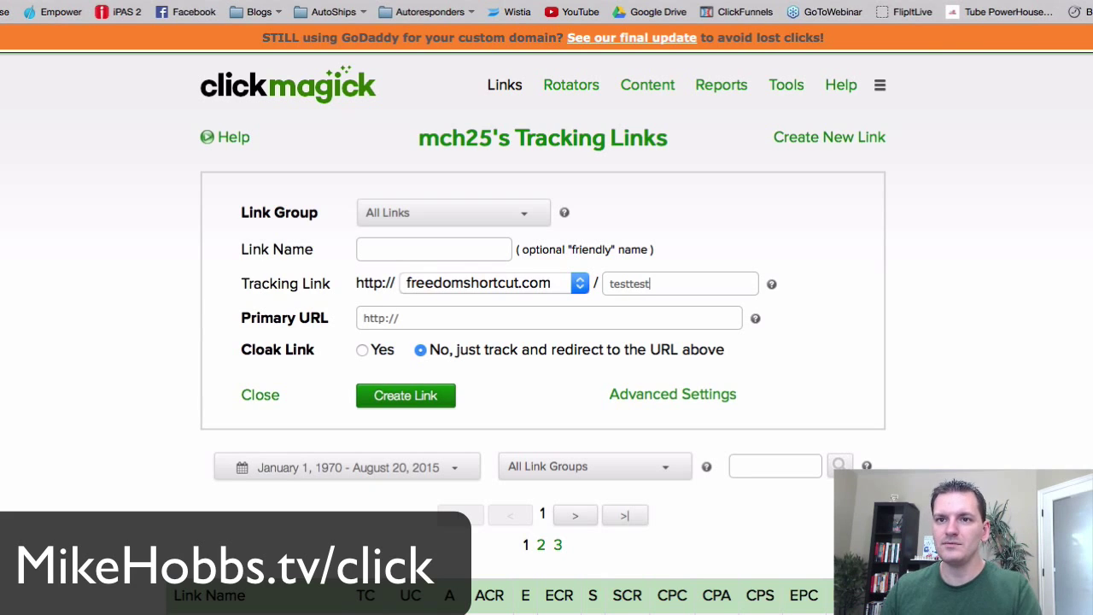
{"action": "left_click", "coordinate": [415, 318]}
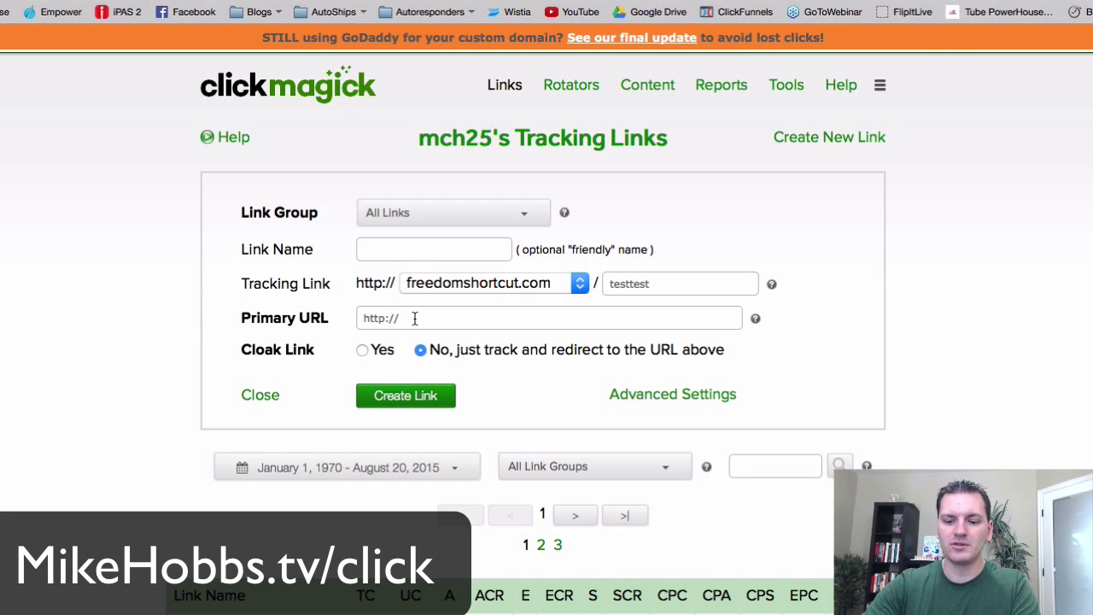
{"action": "type", "text": "goog"}
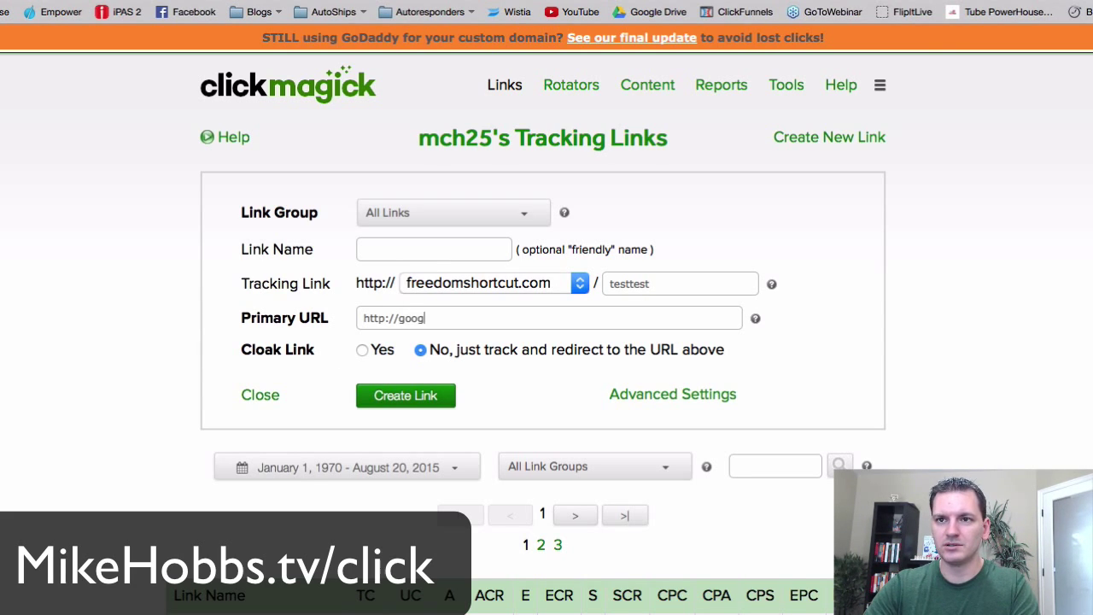
{"action": "key", "text": "BackSpace"}
{"action": "key", "text": "BackSpace"}
{"action": "key", "text": "BackSpace"}
{"action": "key", "text": "BackSpace"}
{"action": "type", "text": "re"}
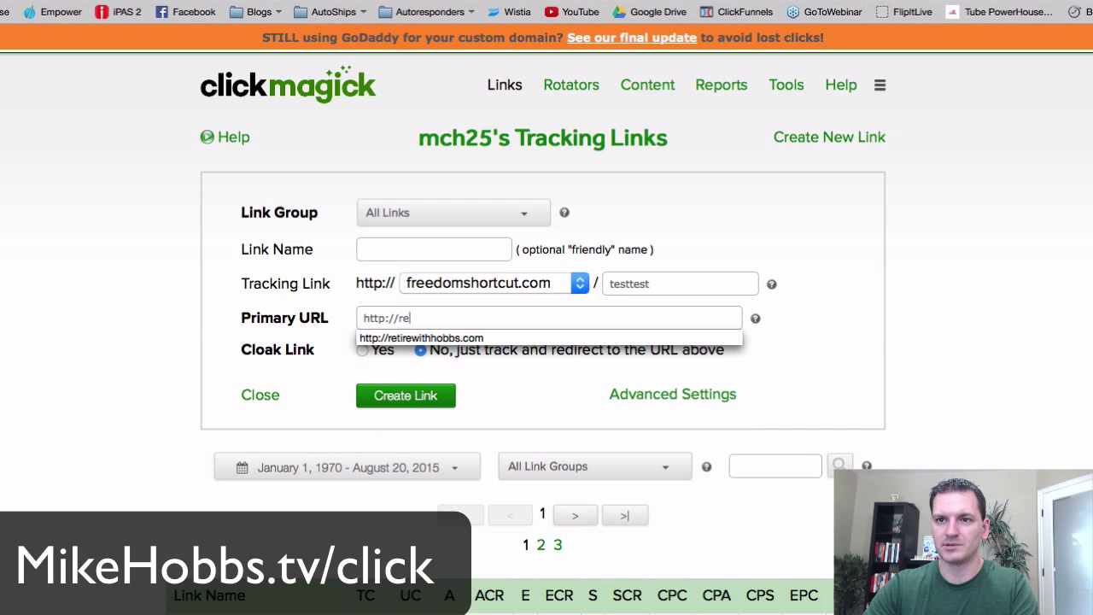
{"action": "left_click", "coordinate": [376, 338]}
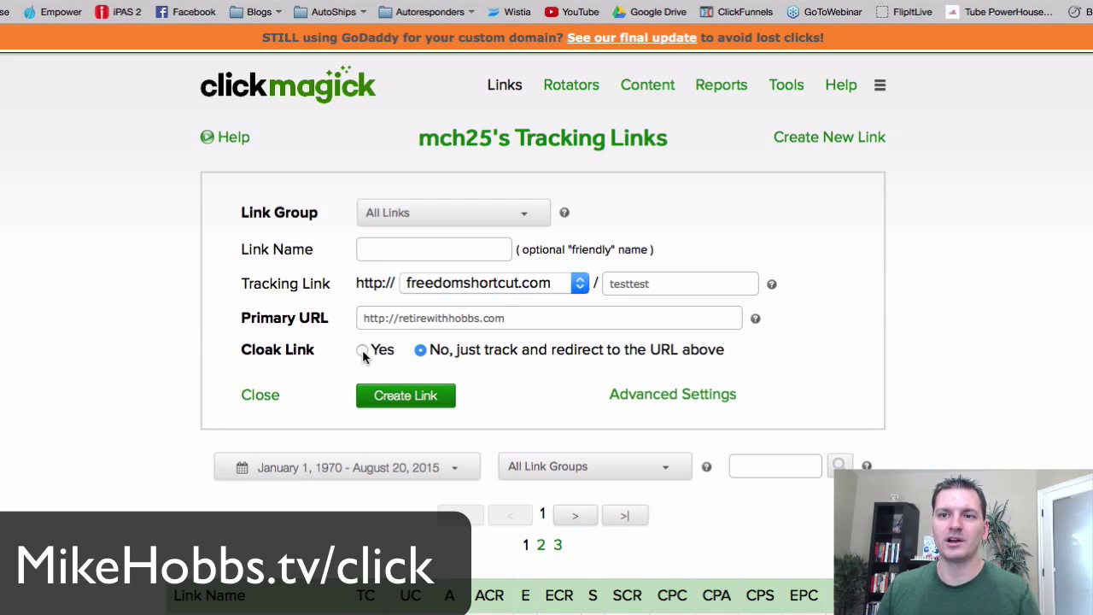
{"action": "left_click", "coordinate": [362, 351]}
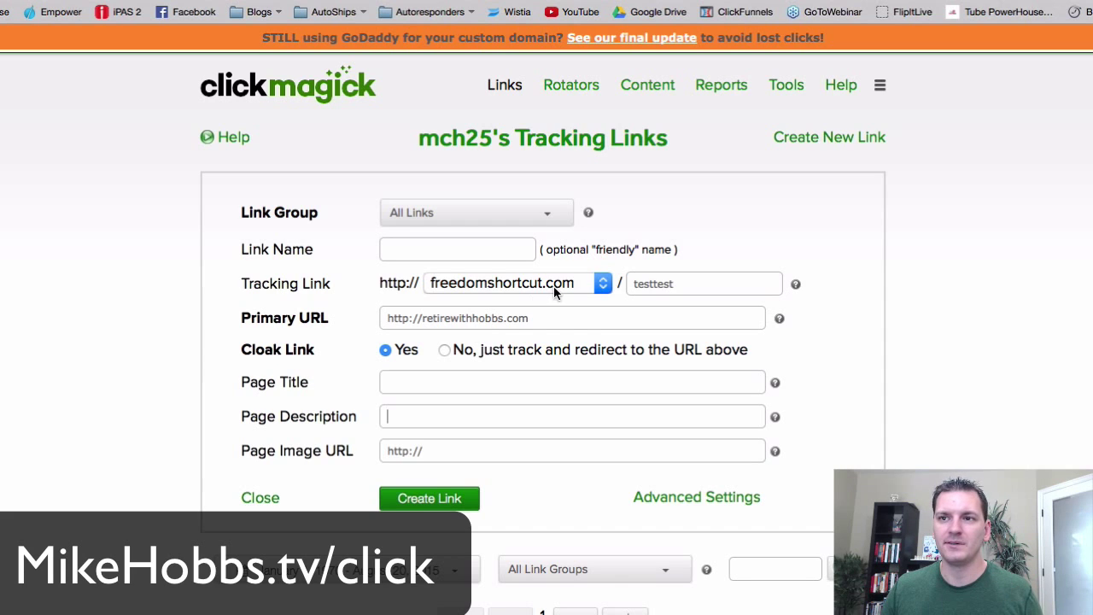
{"action": "left_click_drag", "start_coordinate": [551, 322], "coordinate": [364, 316]}
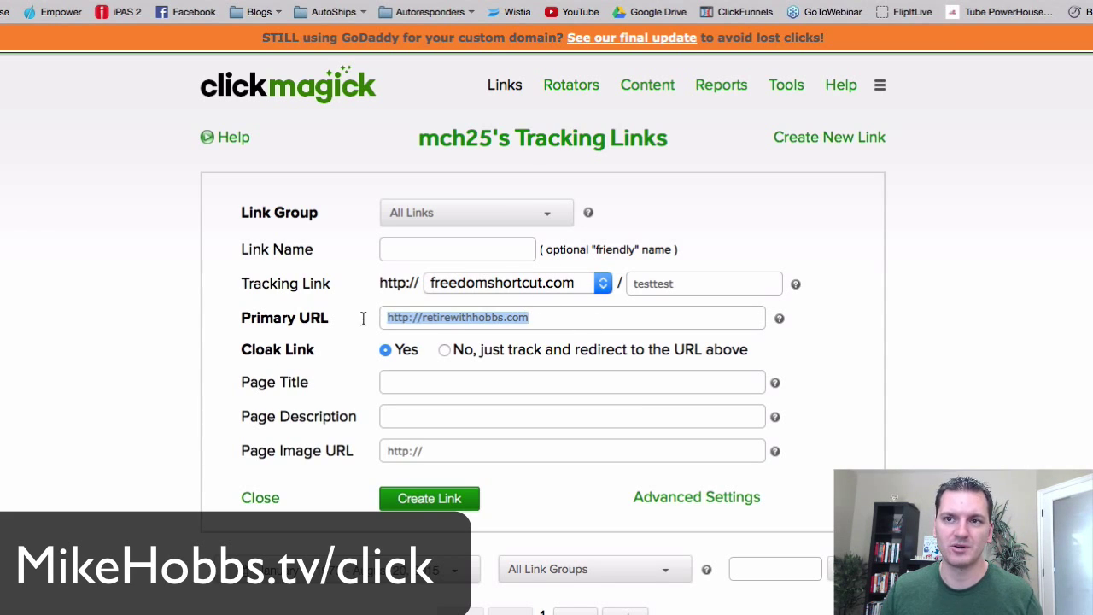
{"action": "double_click", "coordinate": [380, 287]}
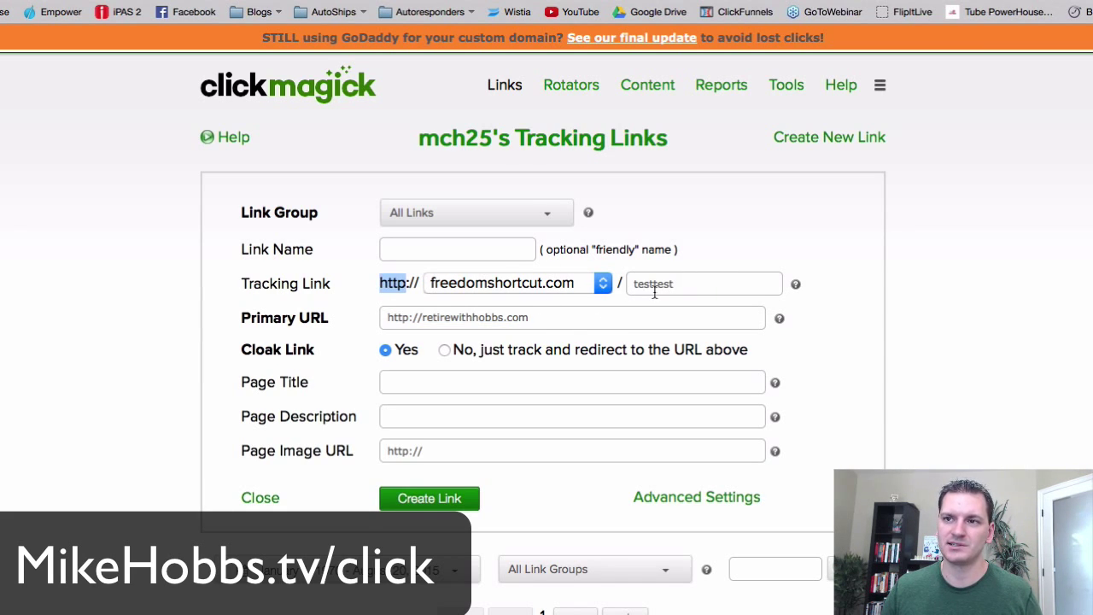
{"action": "left_click", "coordinate": [444, 351]}
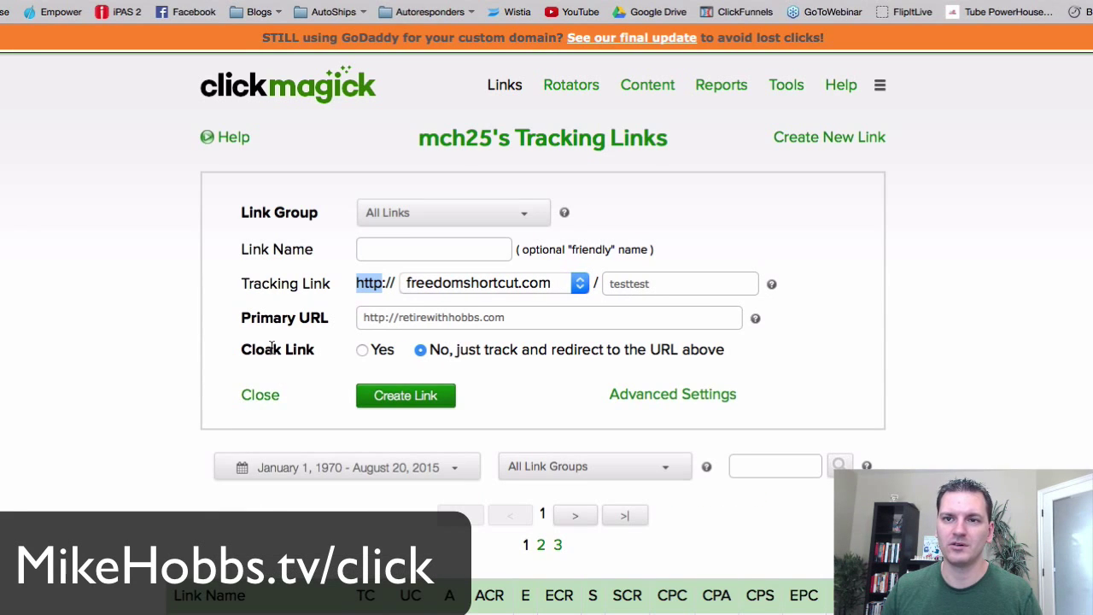
- Enter 'Test Test' as the friendly link name
{"action": "left_click", "coordinate": [375, 249]}
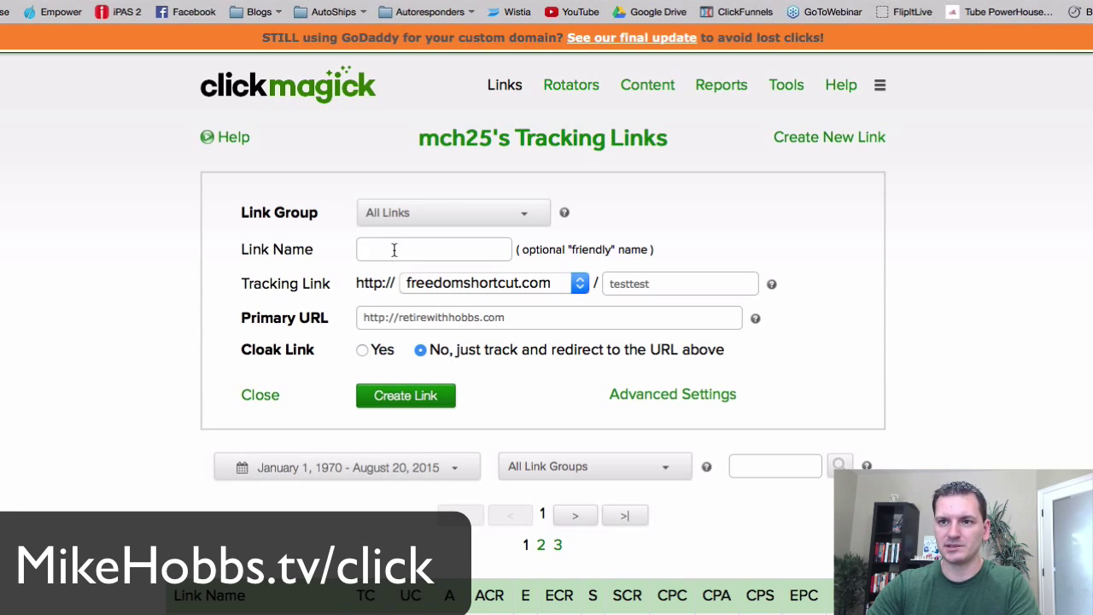
{"action": "type", "text": "Test Test"}
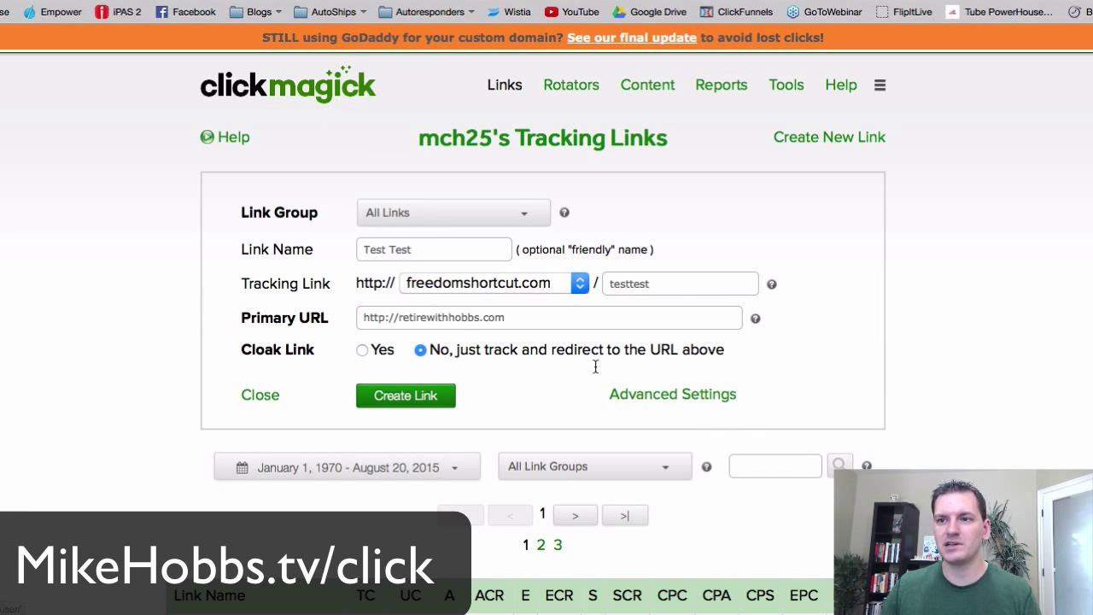
- Expand Advanced Settings and look through the Front End, Attribute, Pop Up and MagickBar options
{"action": "left_click_drag", "start_coordinate": [739, 398], "coordinate": [598, 401]}
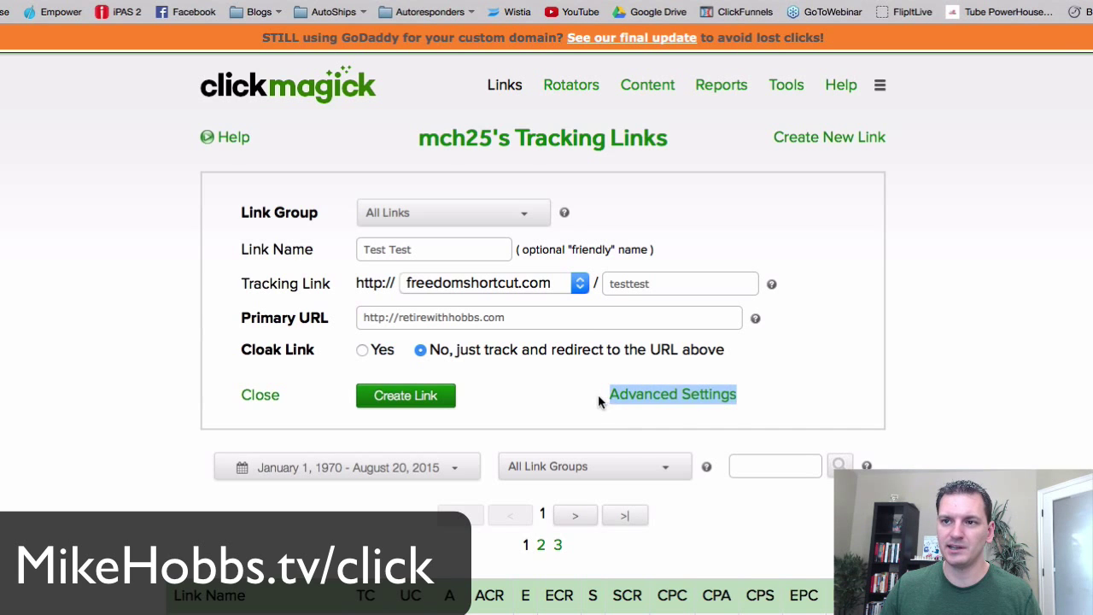
{"action": "left_click", "coordinate": [658, 398]}
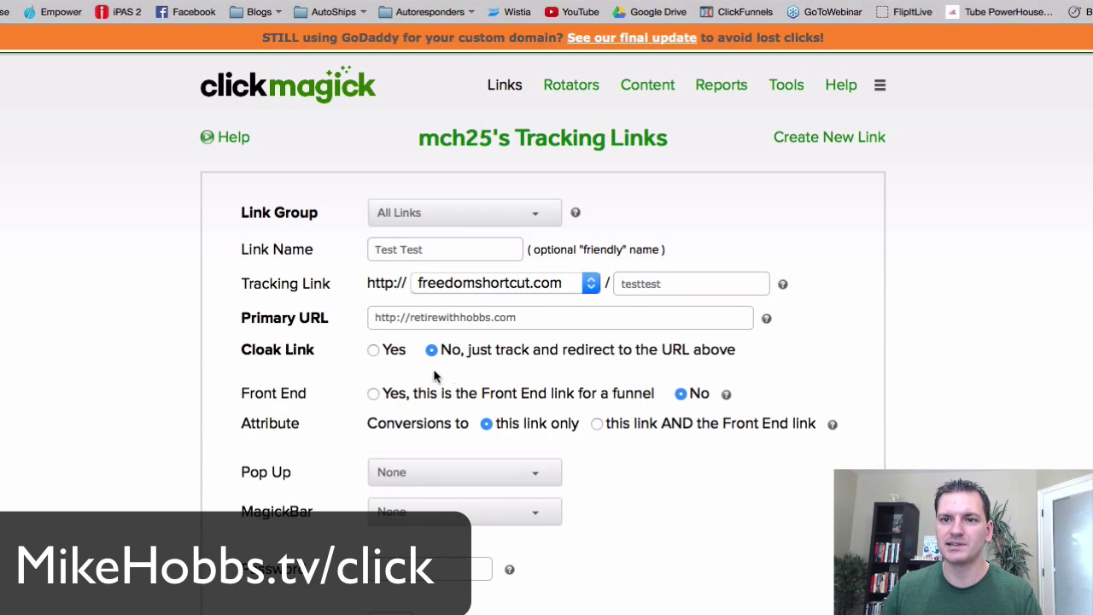
{"action": "scroll", "coordinate": [359, 376], "scroll_direction": "down", "scroll_amount": 2}
{"action": "scroll", "coordinate": [359, 376], "scroll_direction": "down", "scroll_amount": 5}
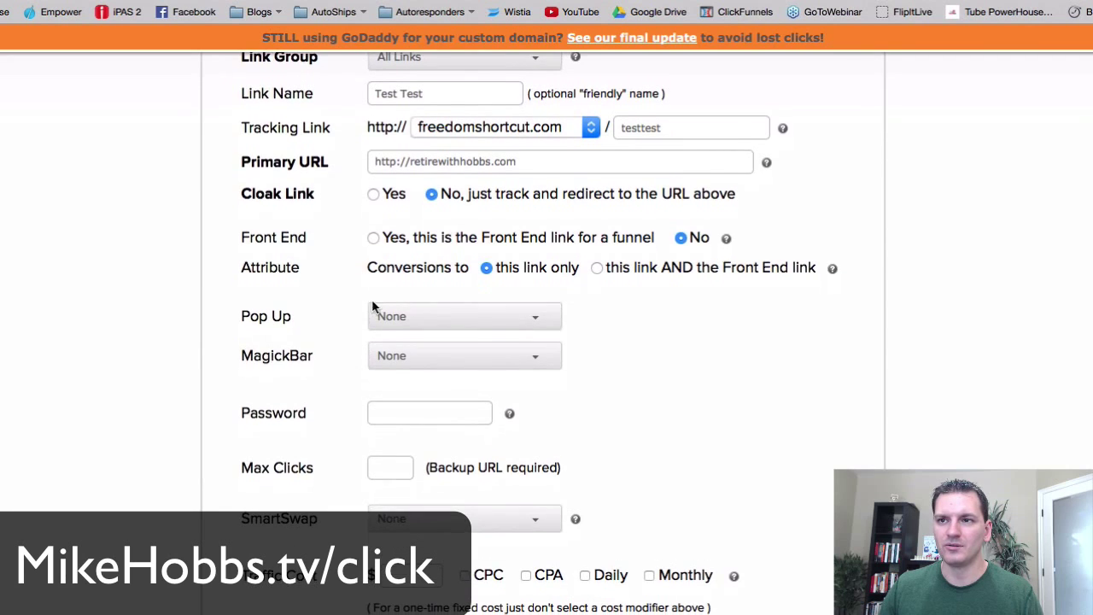
{"action": "scroll", "coordinate": [379, 273], "scroll_direction": "down", "scroll_amount": 2}
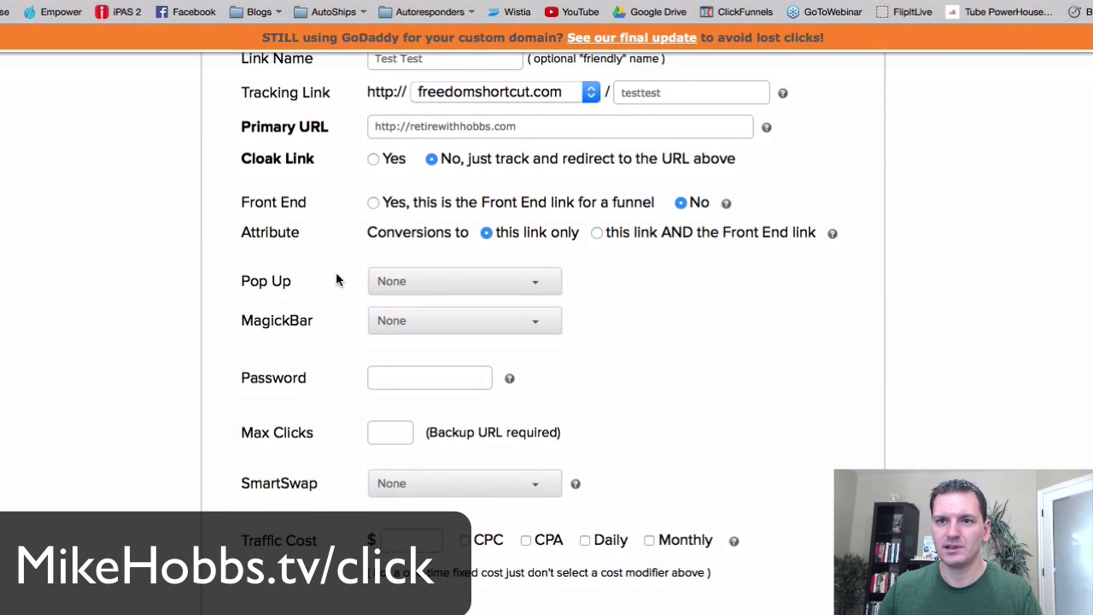
{"action": "left_click", "coordinate": [510, 280]}
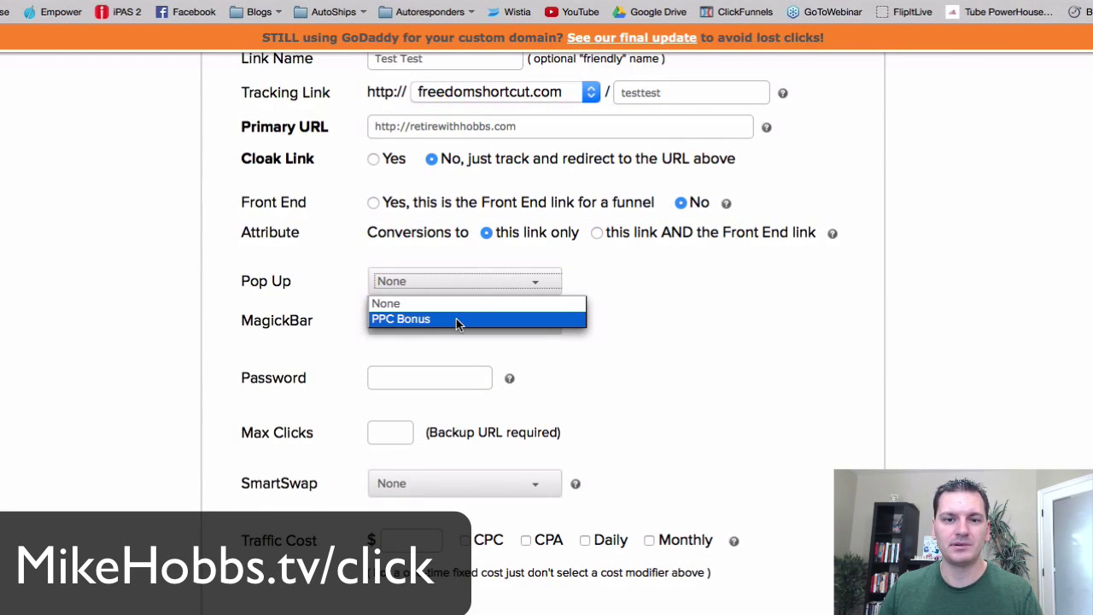
{"action": "left_click", "coordinate": [640, 289]}
- Recheck the Pop Up dropdown and leave it set to None
{"action": "scroll", "coordinate": [626, 294], "scroll_direction": "up", "scroll_amount": 6}
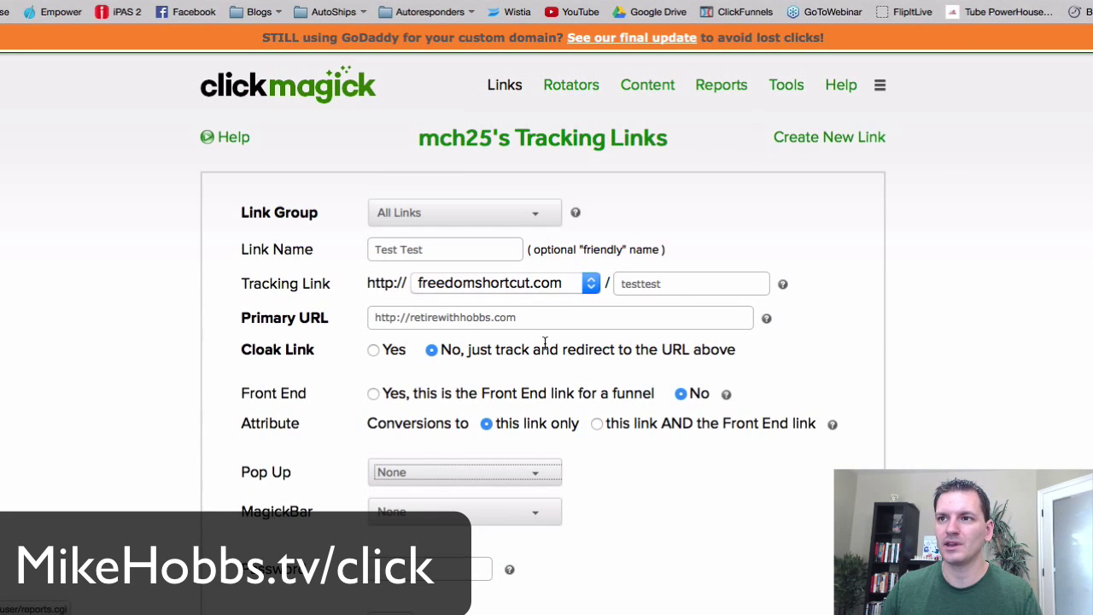
{"action": "scroll", "coordinate": [543, 350], "scroll_direction": "down", "scroll_amount": 3}
{"action": "scroll", "coordinate": [687, 156], "scroll_direction": "up", "scroll_amount": 3}
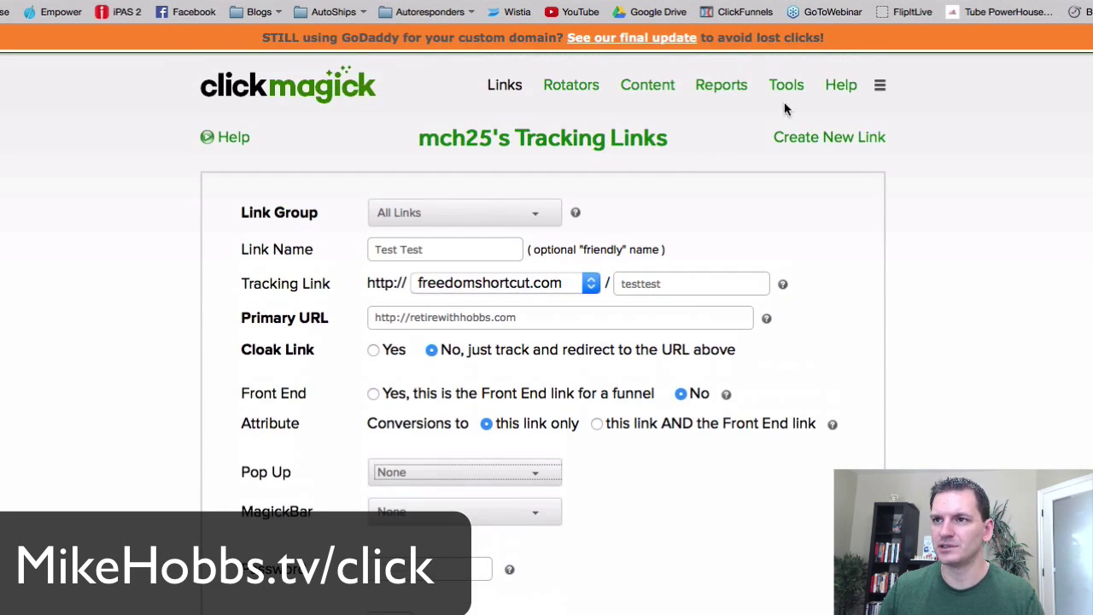
{"action": "scroll", "coordinate": [607, 354], "scroll_direction": "down", "scroll_amount": 4}
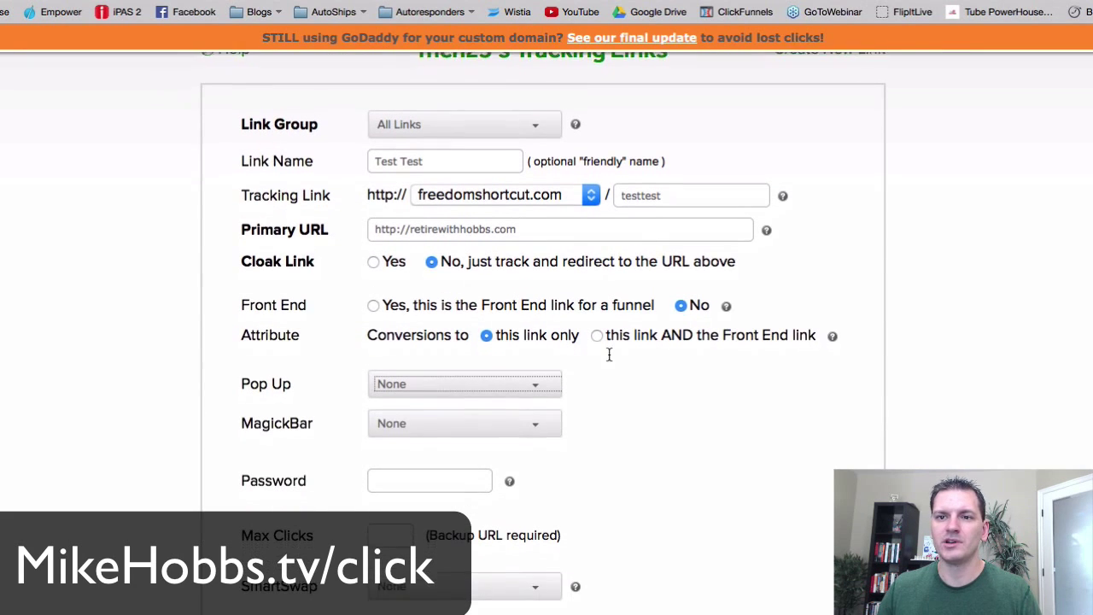
{"action": "left_click", "coordinate": [525, 381]}
{"action": "left_click", "coordinate": [609, 367]}
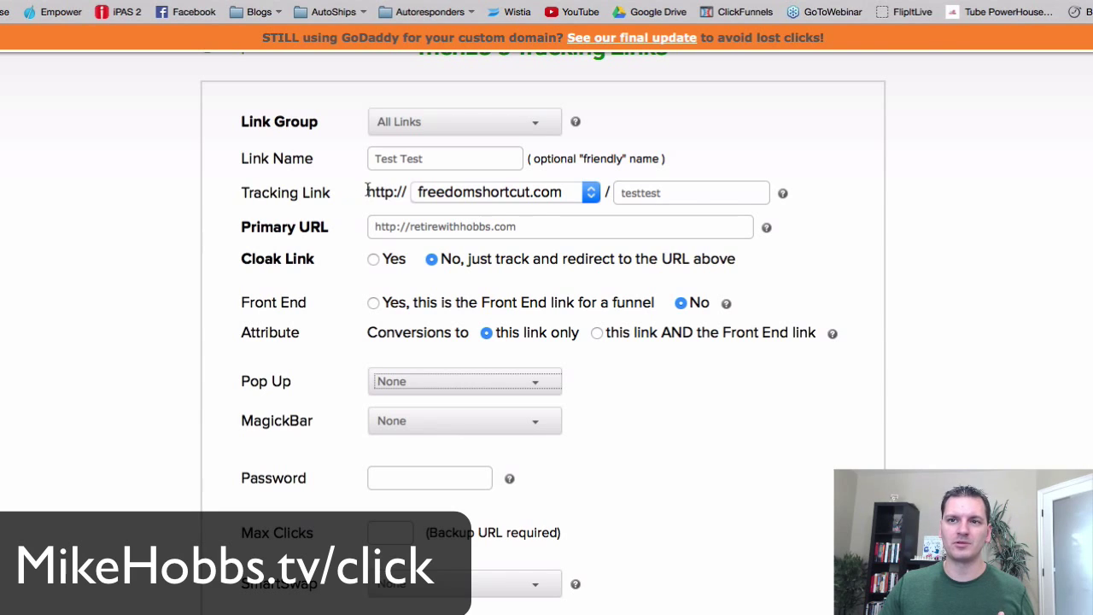
{"action": "left_click_drag", "start_coordinate": [367, 191], "coordinate": [606, 193]}
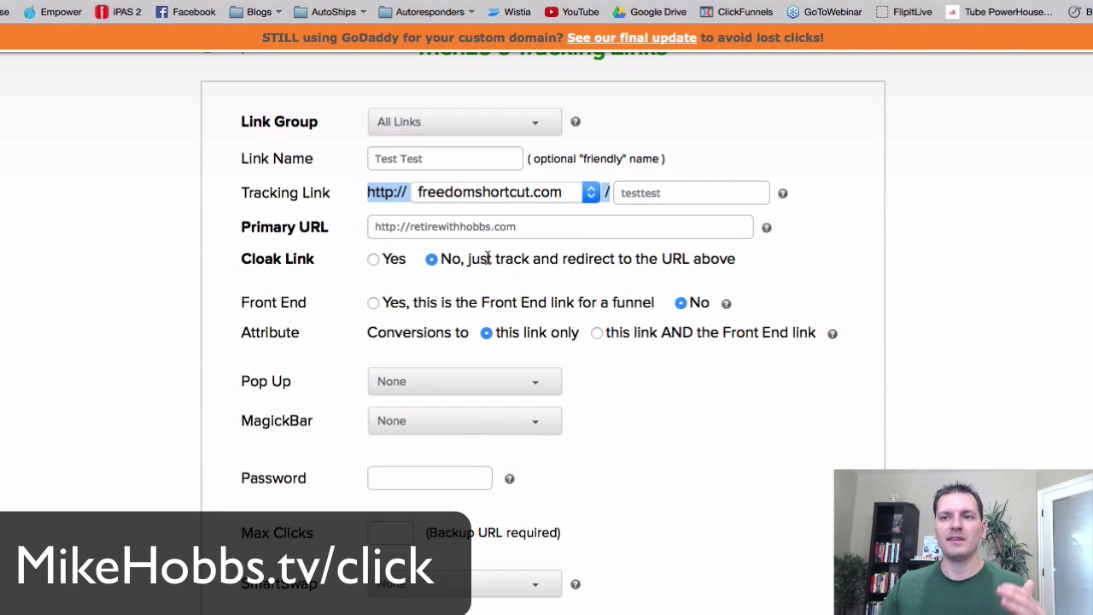
{"action": "left_click_drag", "start_coordinate": [516, 227], "coordinate": [373, 227]}
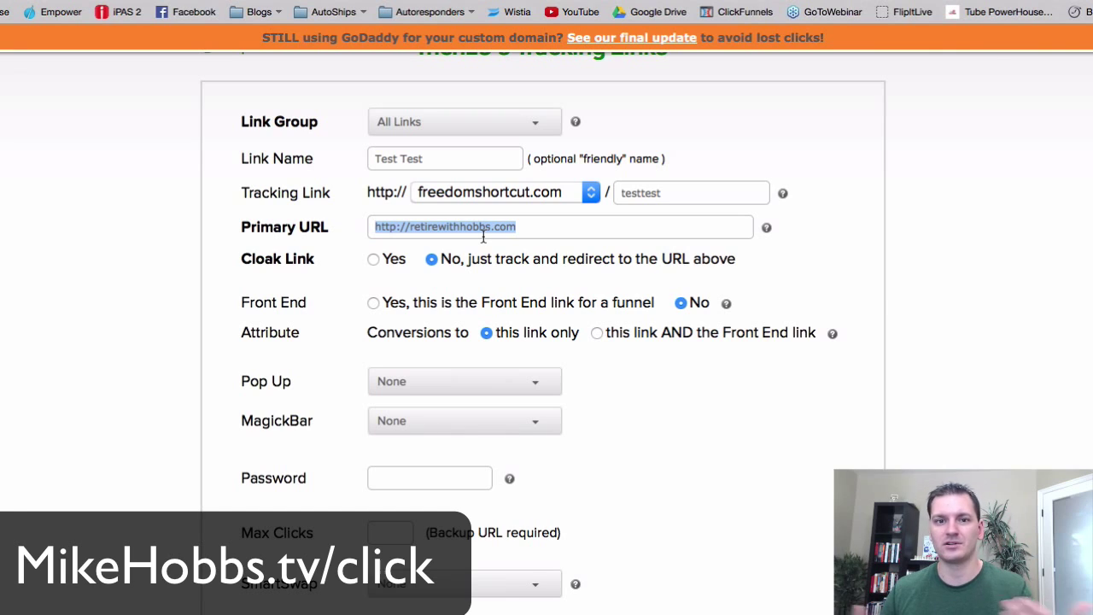
{"action": "left_click", "coordinate": [478, 420]}
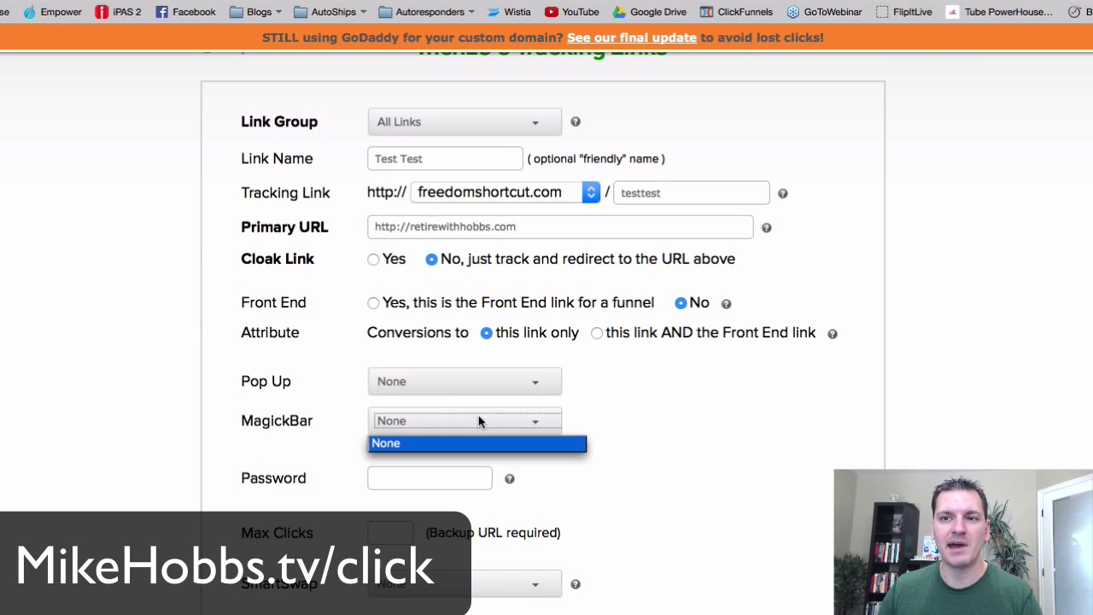
{"action": "left_click", "coordinate": [253, 424]}
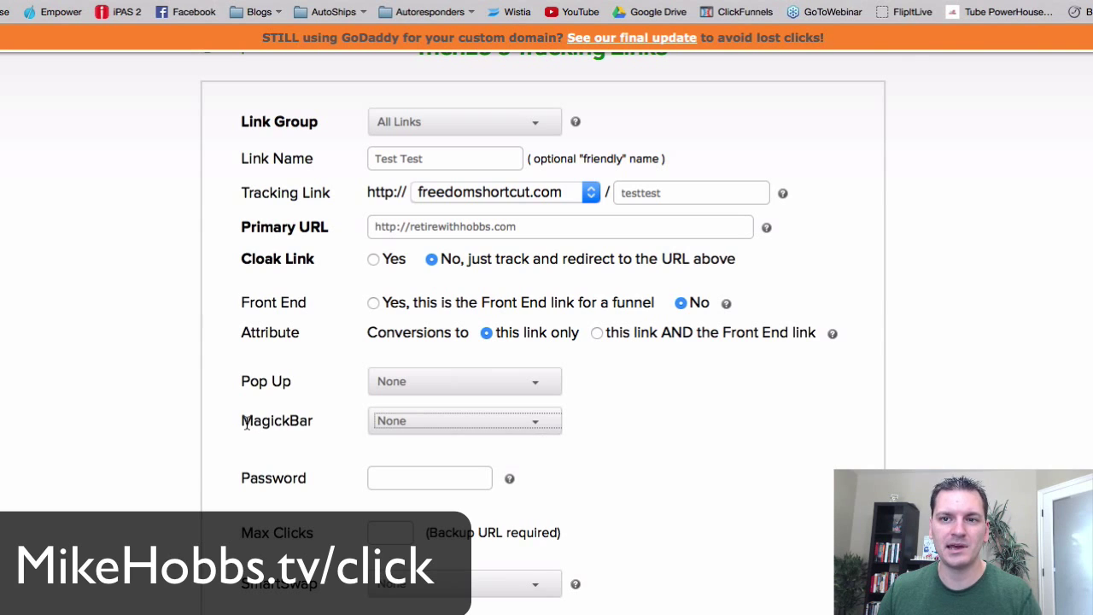
{"action": "left_click_drag", "start_coordinate": [242, 421], "coordinate": [339, 430]}
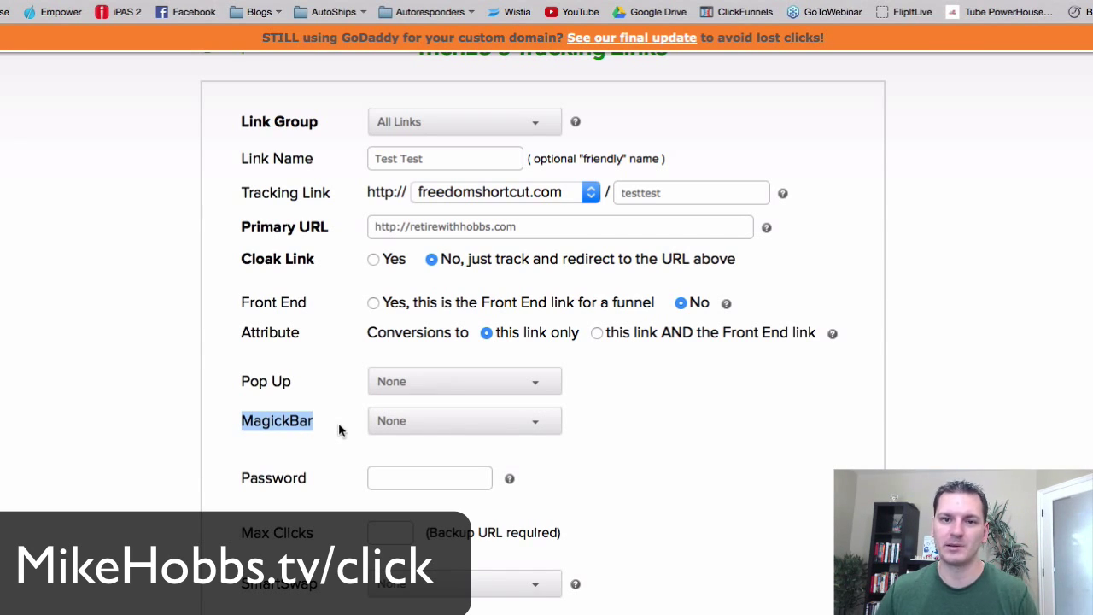
{"action": "left_click", "coordinate": [254, 426]}
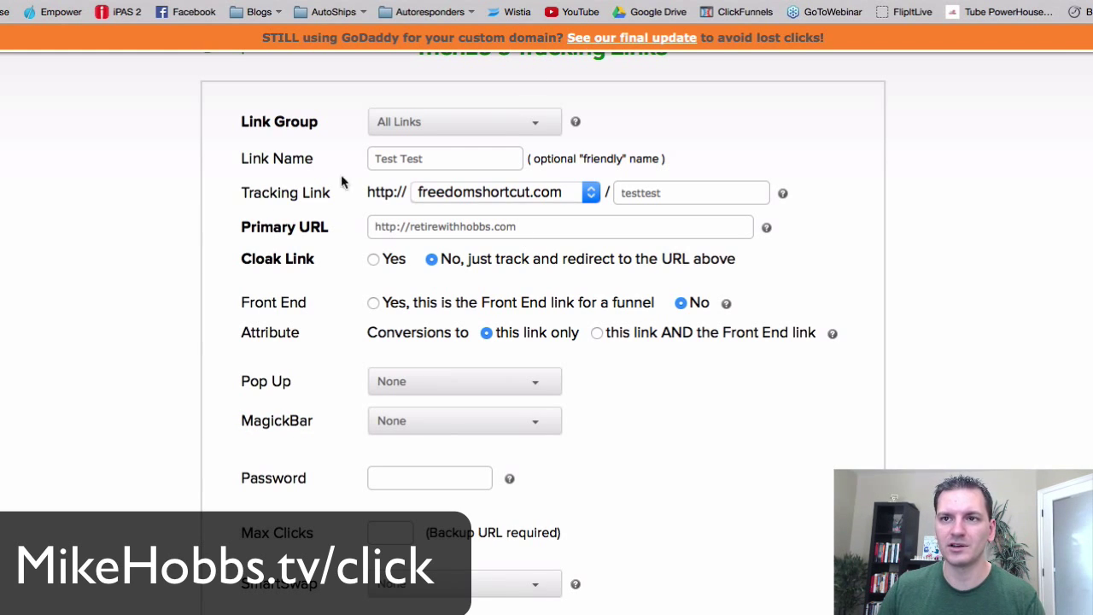
{"action": "scroll", "coordinate": [335, 427], "scroll_direction": "down", "scroll_amount": 2}
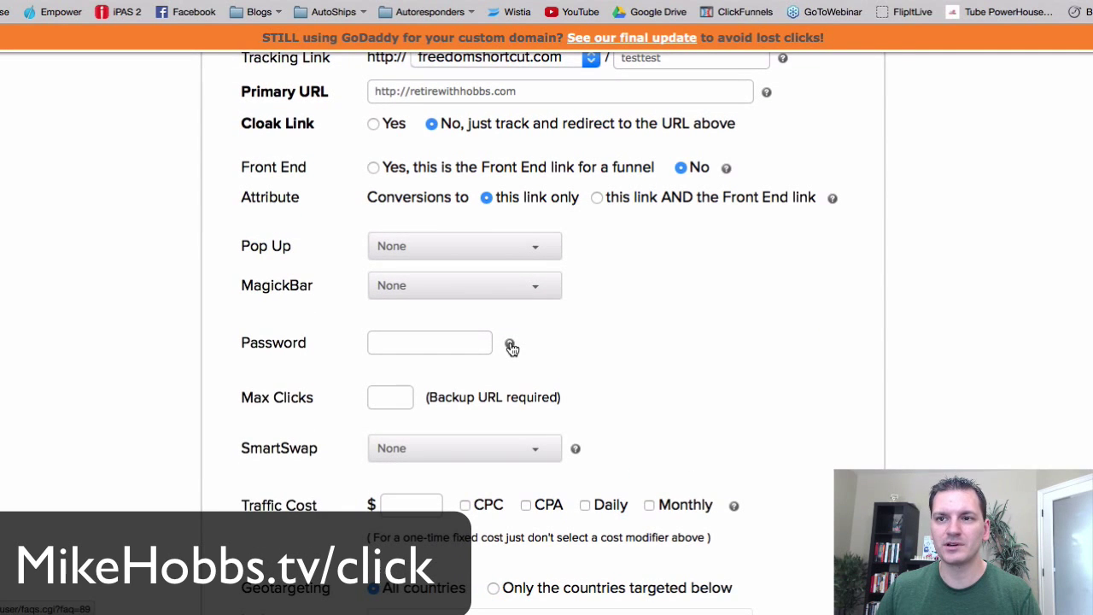
- Close the password help article and review the testtest path and Primary URL fields
{"action": "left_click", "coordinate": [510, 346]}
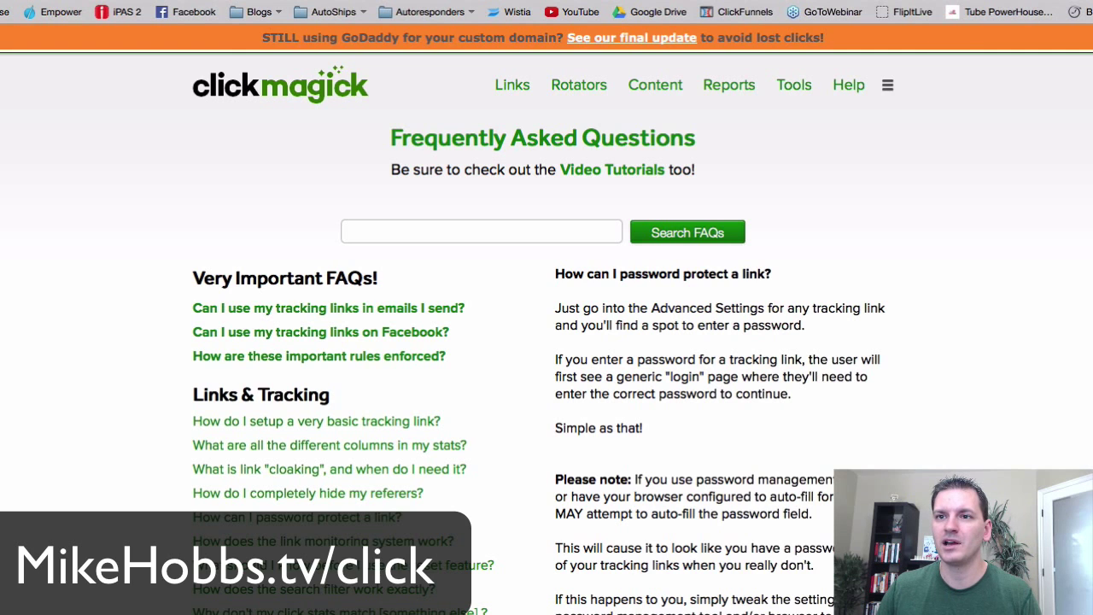
{"action": "key", "text": "ctrl+w"}
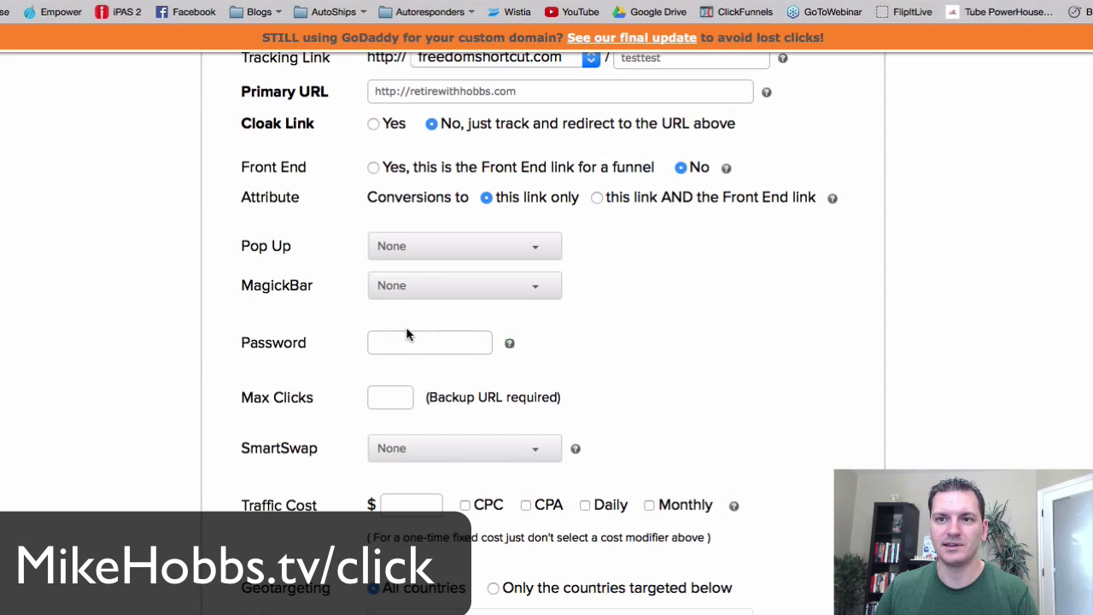
{"action": "left_click", "coordinate": [406, 334]}
{"action": "scroll", "coordinate": [315, 352], "scroll_direction": "up", "scroll_amount": 4}
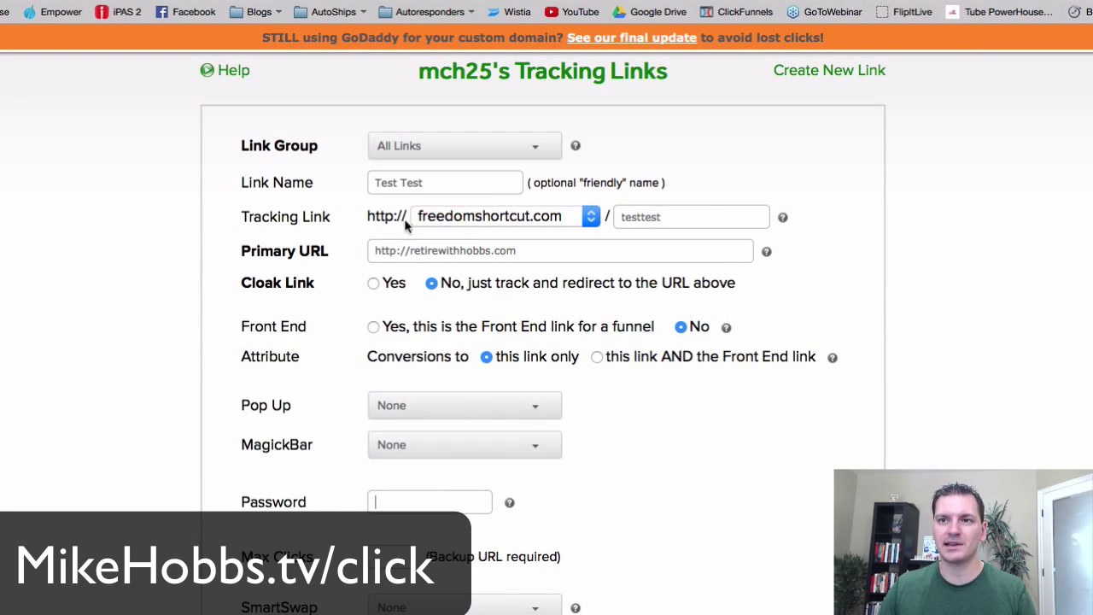
{"action": "left_click_drag", "start_coordinate": [527, 250], "coordinate": [370, 247]}
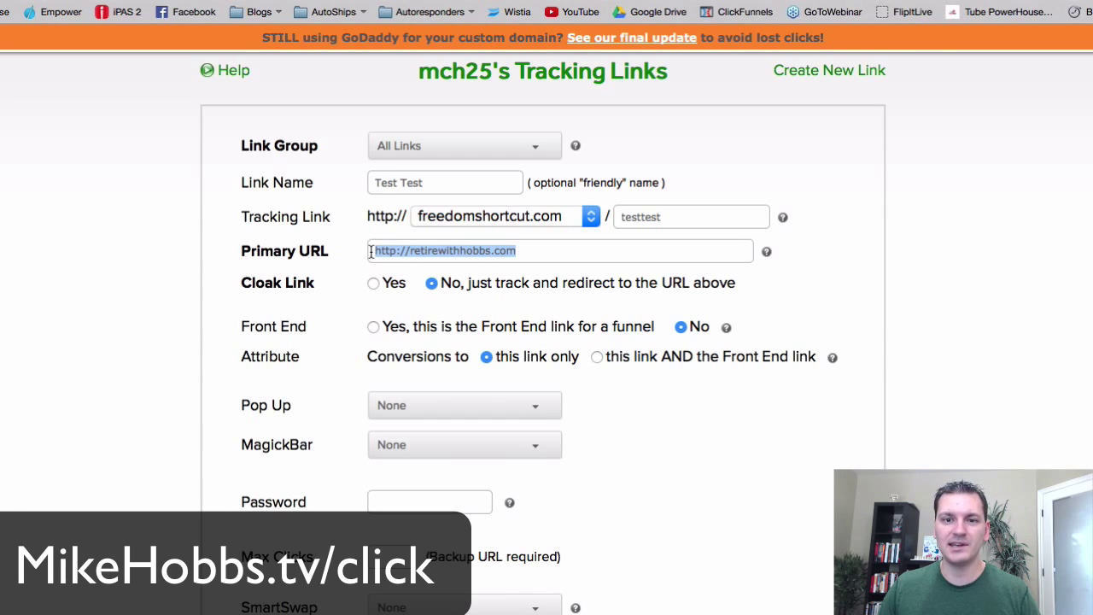
{"action": "left_click", "coordinate": [688, 216]}
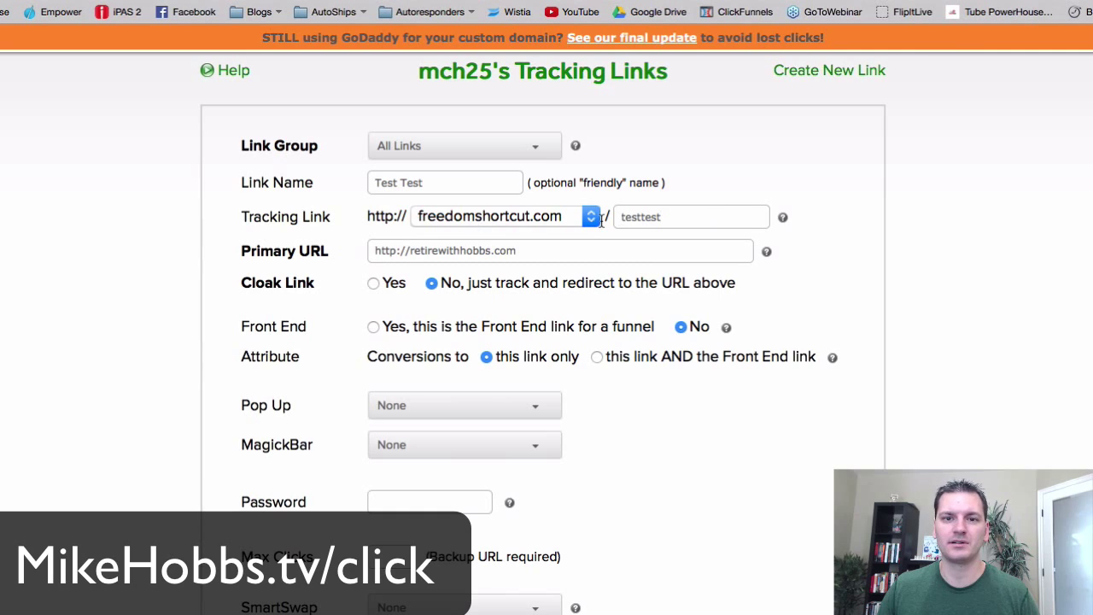
{"action": "scroll", "coordinate": [397, 424], "scroll_direction": "down", "scroll_amount": 3}
{"action": "scroll", "coordinate": [397, 424], "scroll_direction": "down", "scroll_amount": 1}
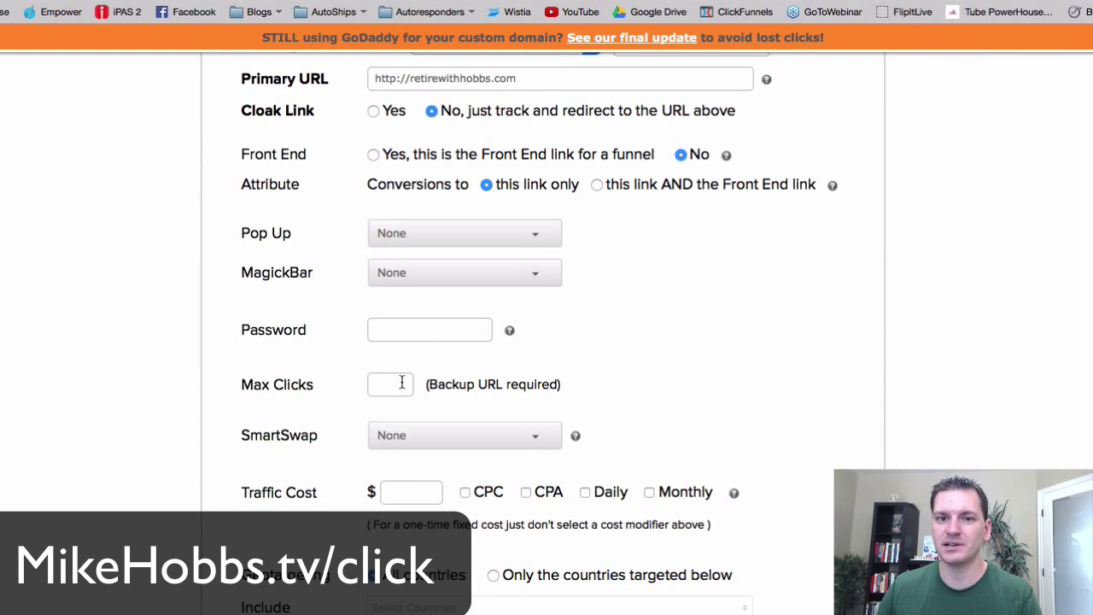
{"action": "left_click", "coordinate": [402, 382]}
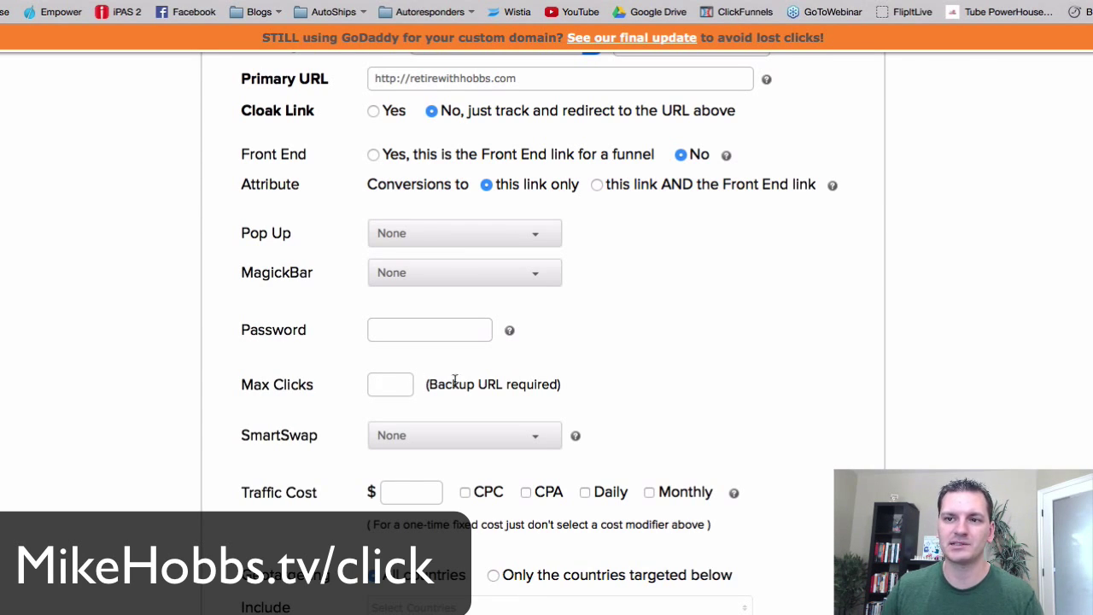
{"action": "left_click_drag", "start_coordinate": [560, 384], "coordinate": [421, 382]}
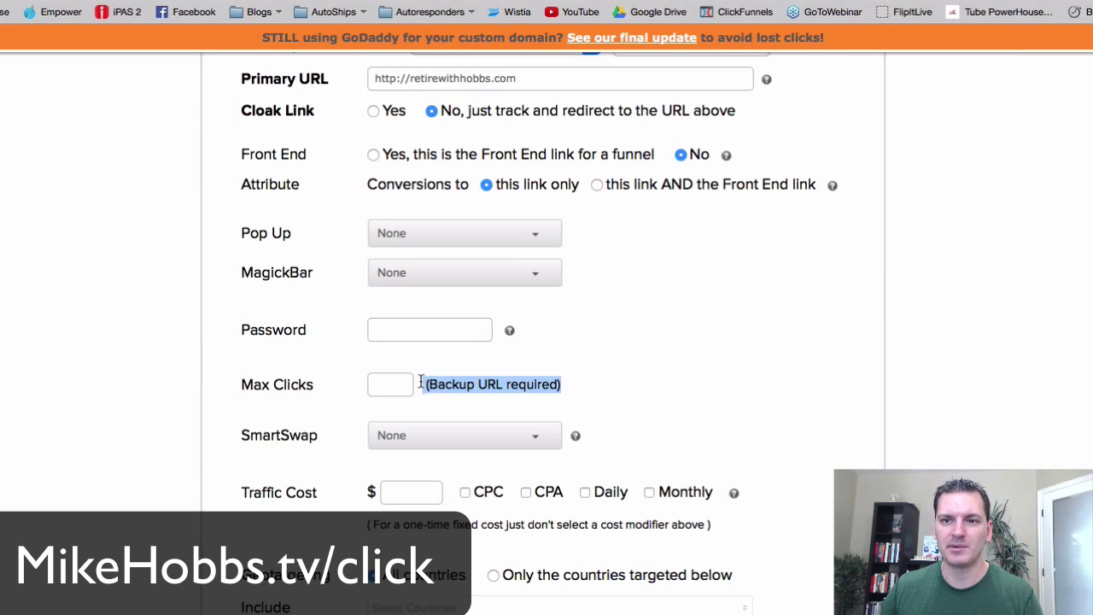
{"action": "scroll", "coordinate": [283, 367], "scroll_direction": "down", "scroll_amount": 5}
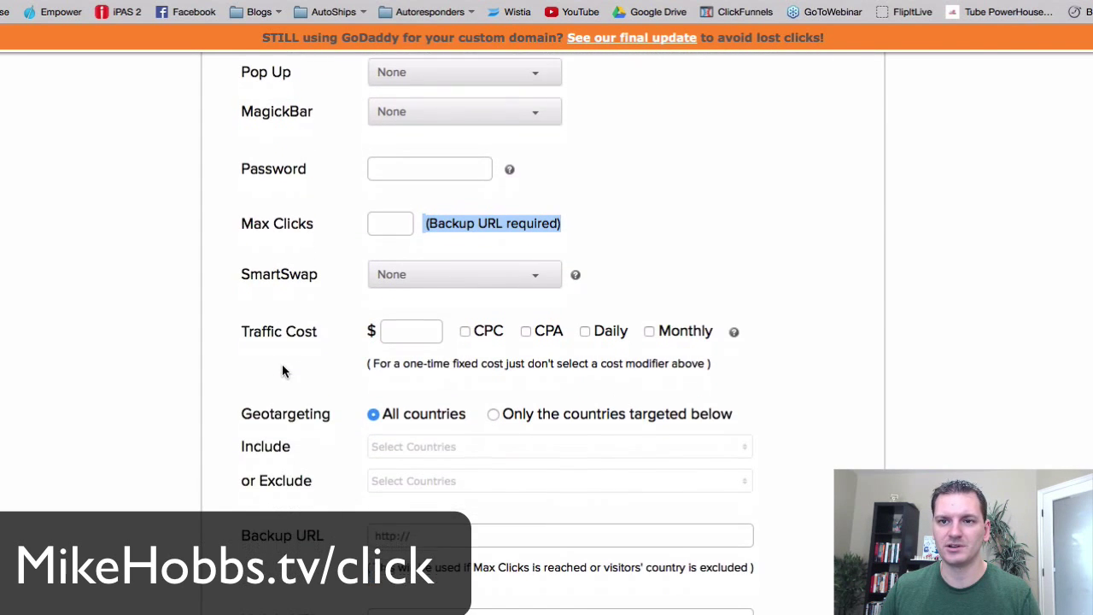
{"action": "left_click_drag", "start_coordinate": [241, 492], "coordinate": [327, 493]}
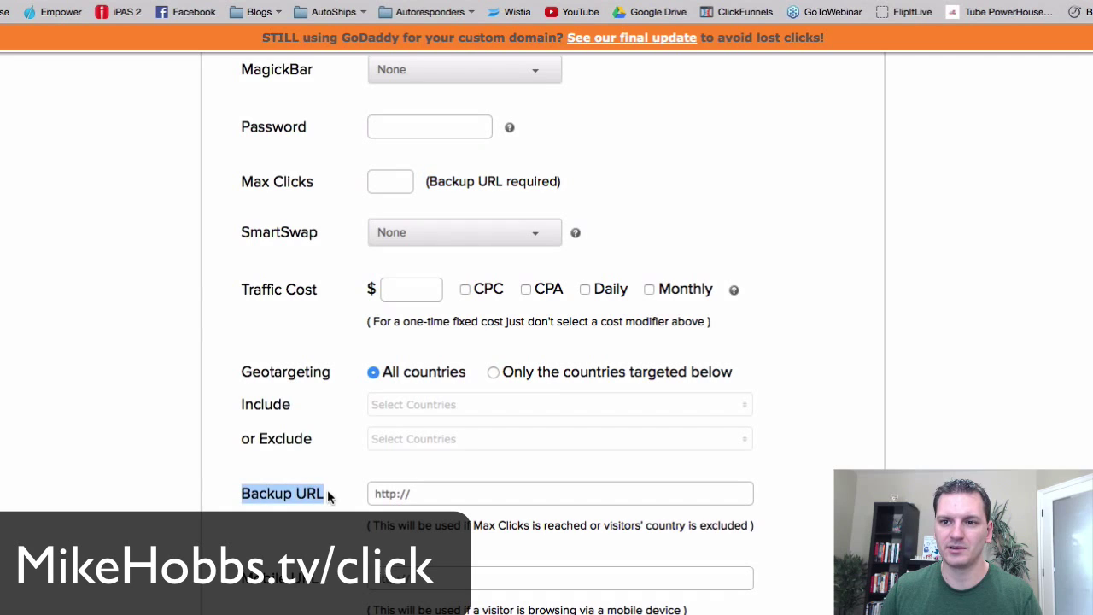
{"action": "scroll", "coordinate": [288, 504], "scroll_direction": "up", "scroll_amount": 2}
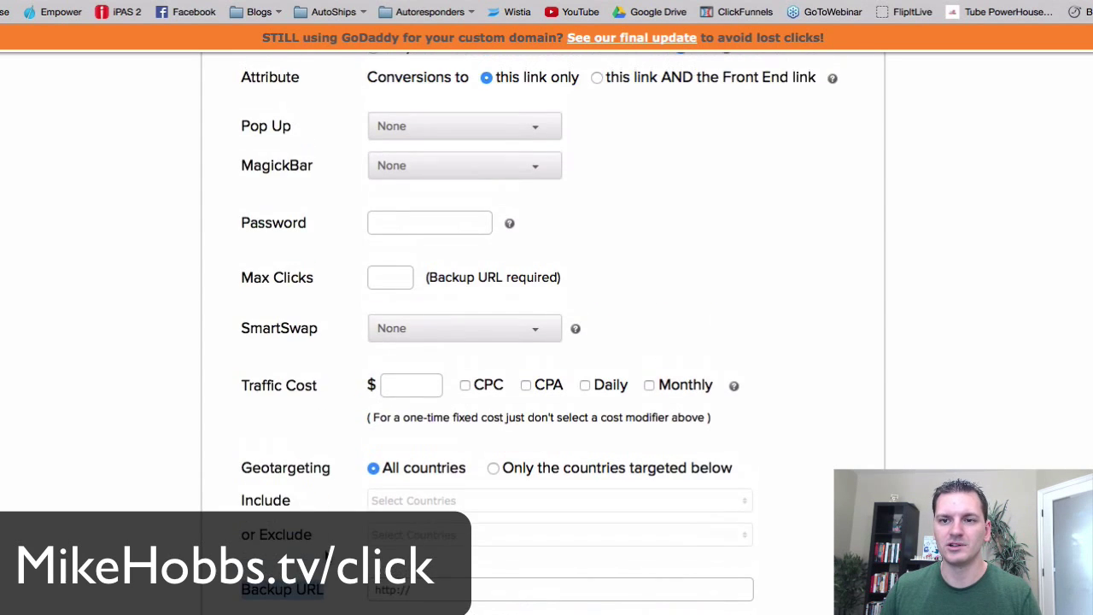
{"action": "scroll", "coordinate": [341, 526], "scroll_direction": "down", "scroll_amount": 3}
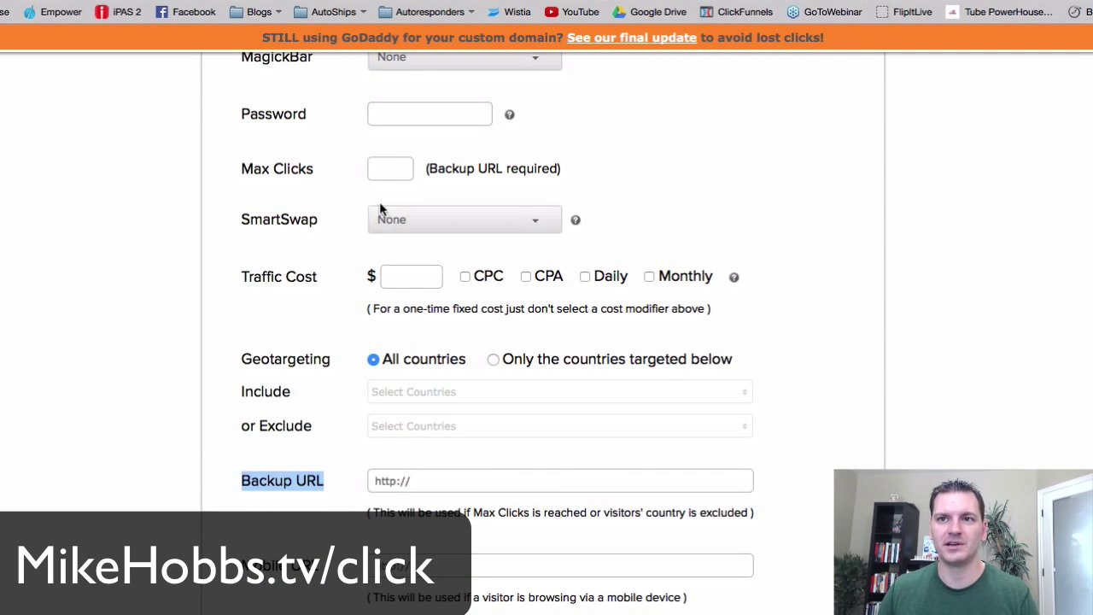
{"action": "scroll", "coordinate": [298, 265], "scroll_direction": "up", "scroll_amount": 2}
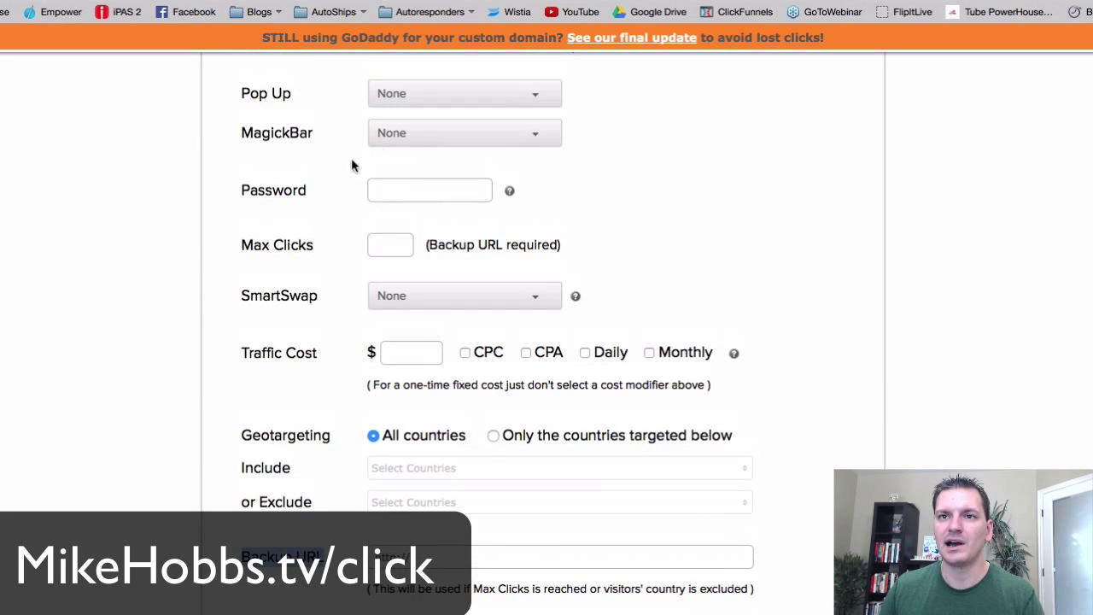
{"action": "left_click", "coordinate": [467, 295]}
{"action": "left_click", "coordinate": [466, 296]}
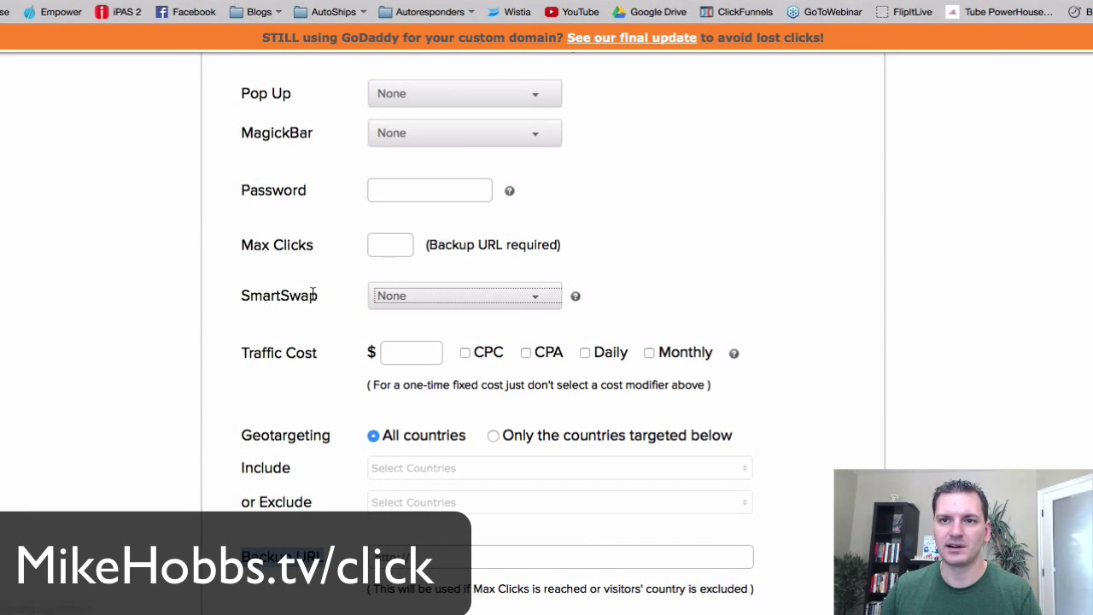
{"action": "left_click", "coordinate": [544, 296]}
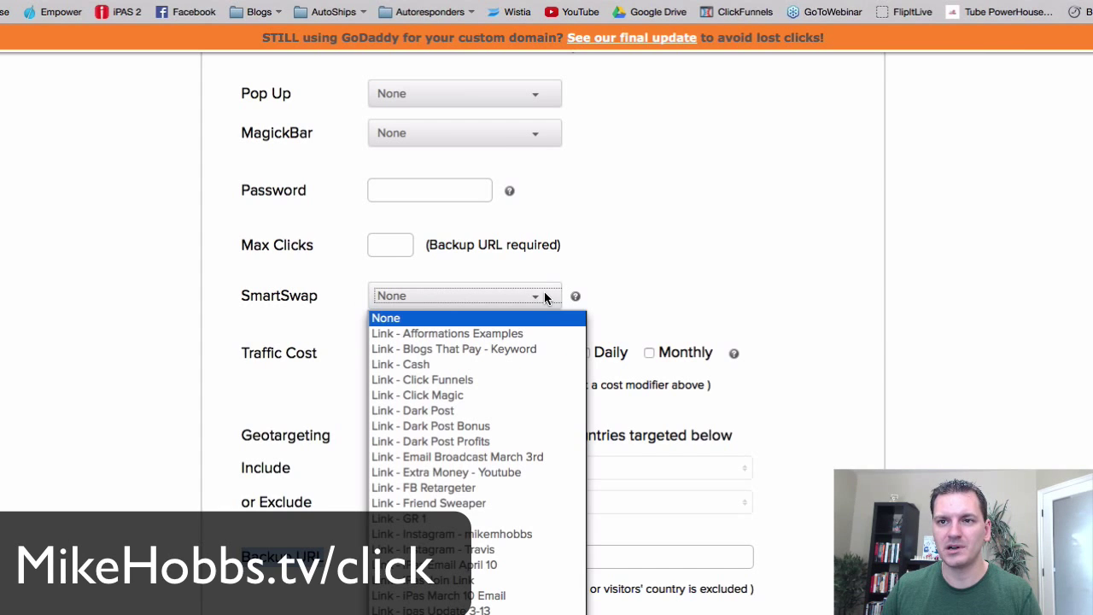
{"action": "left_click", "coordinate": [541, 296]}
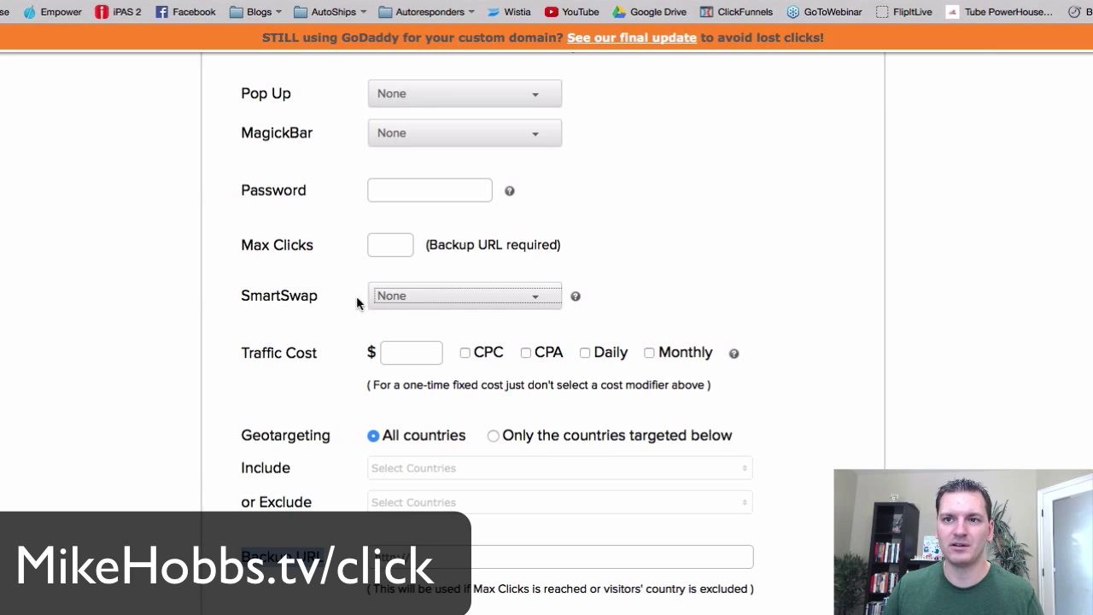
{"action": "left_click", "coordinate": [450, 297]}
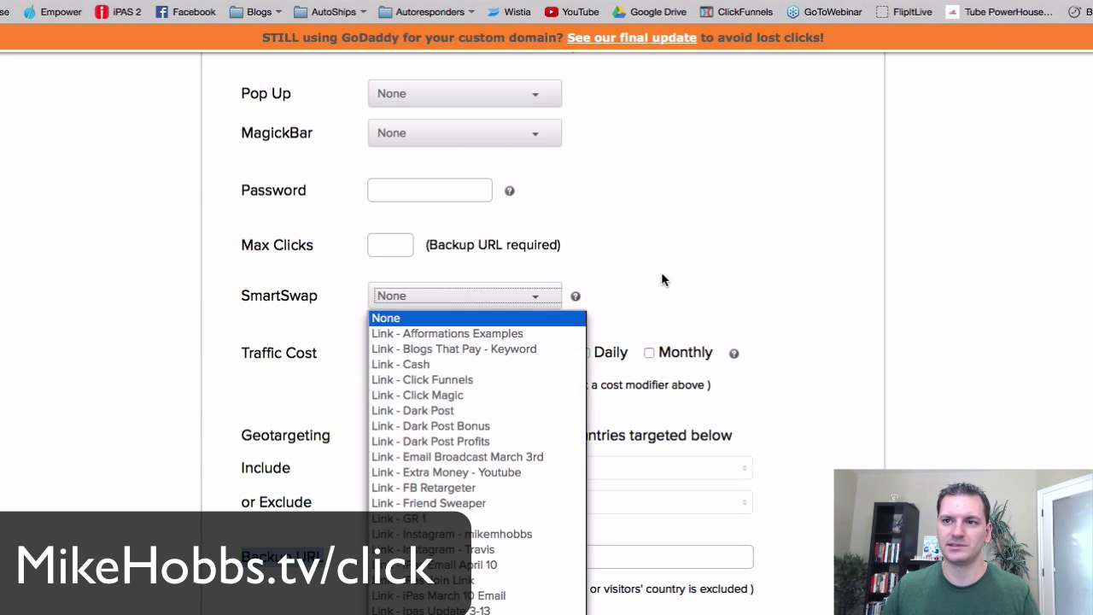
{"action": "left_click", "coordinate": [478, 290]}
{"action": "scroll", "coordinate": [352, 345], "scroll_direction": "down", "scroll_amount": 2}
{"action": "scroll", "coordinate": [351, 352], "scroll_direction": "down", "scroll_amount": 1}
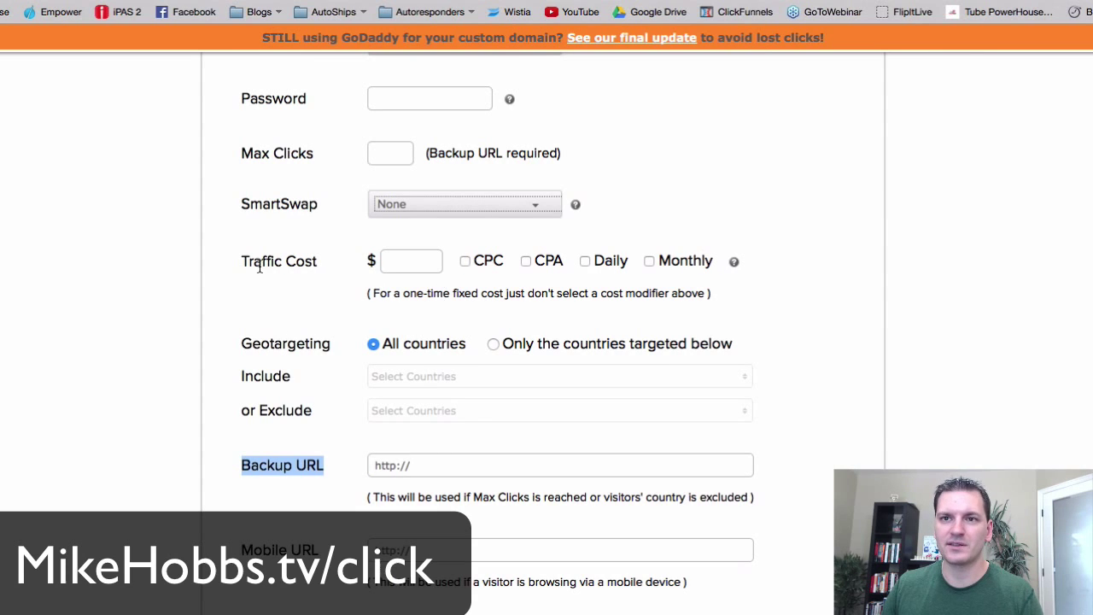
{"action": "left_click", "coordinate": [464, 261]}
{"action": "left_click", "coordinate": [382, 260]}
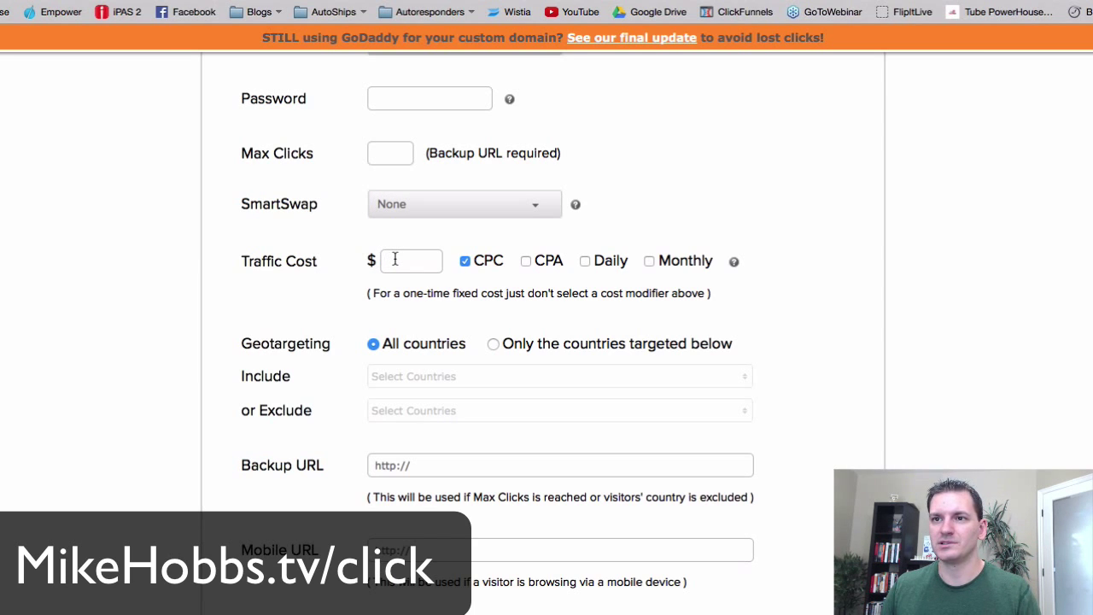
{"action": "left_click", "coordinate": [465, 261]}
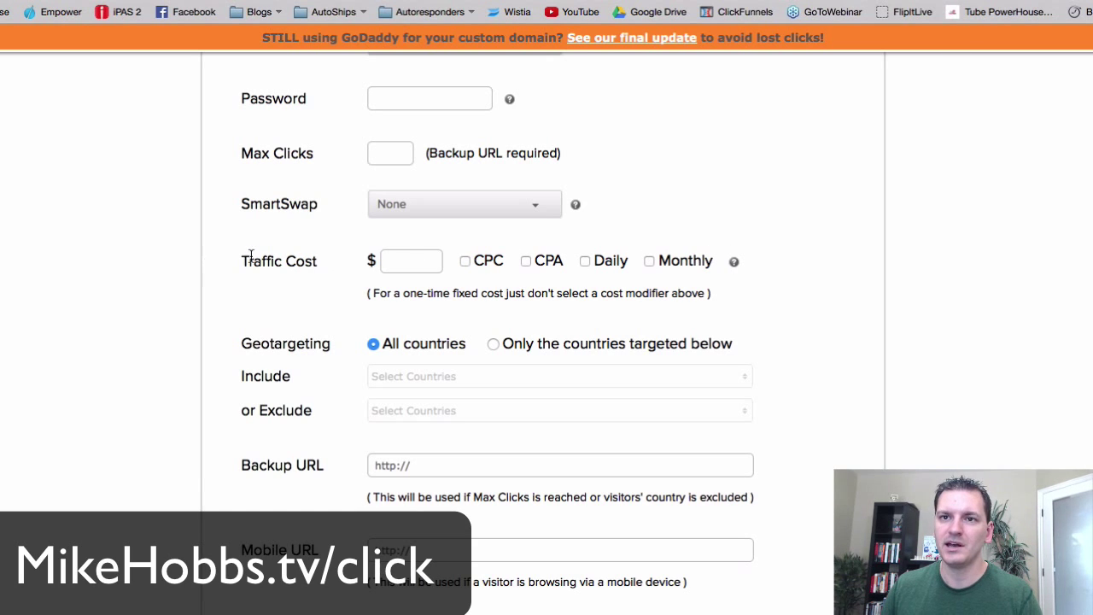
- Limit geotargeting to targeted countries, including only United States
{"action": "left_click_drag", "start_coordinate": [239, 260], "coordinate": [318, 263]}
{"action": "scroll", "coordinate": [296, 304], "scroll_direction": "down", "scroll_amount": 2}
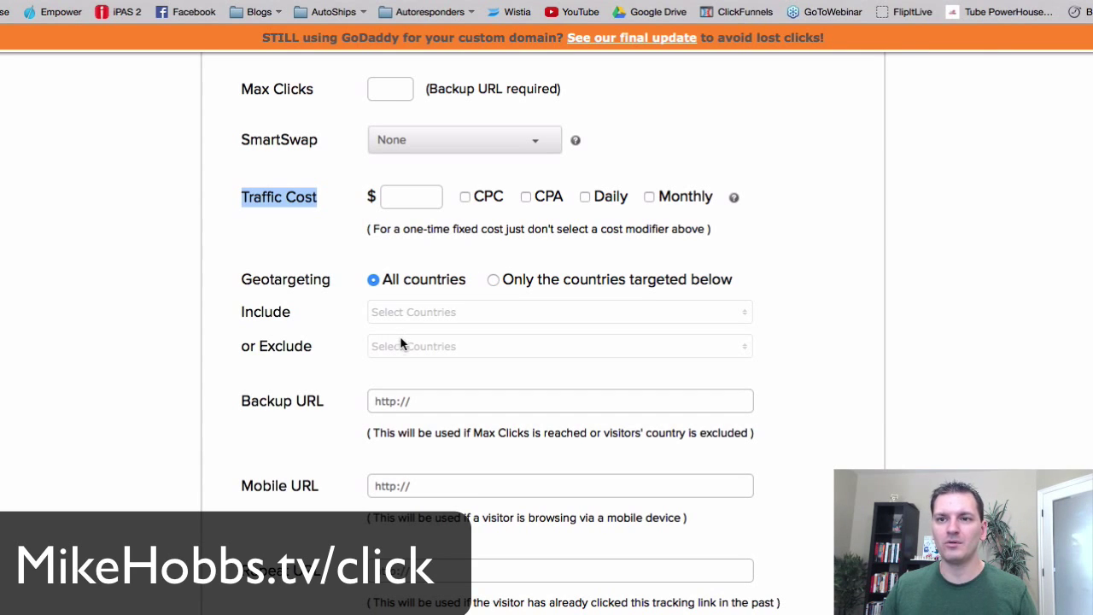
{"action": "left_click", "coordinate": [493, 281]}
{"action": "left_click", "coordinate": [481, 311]}
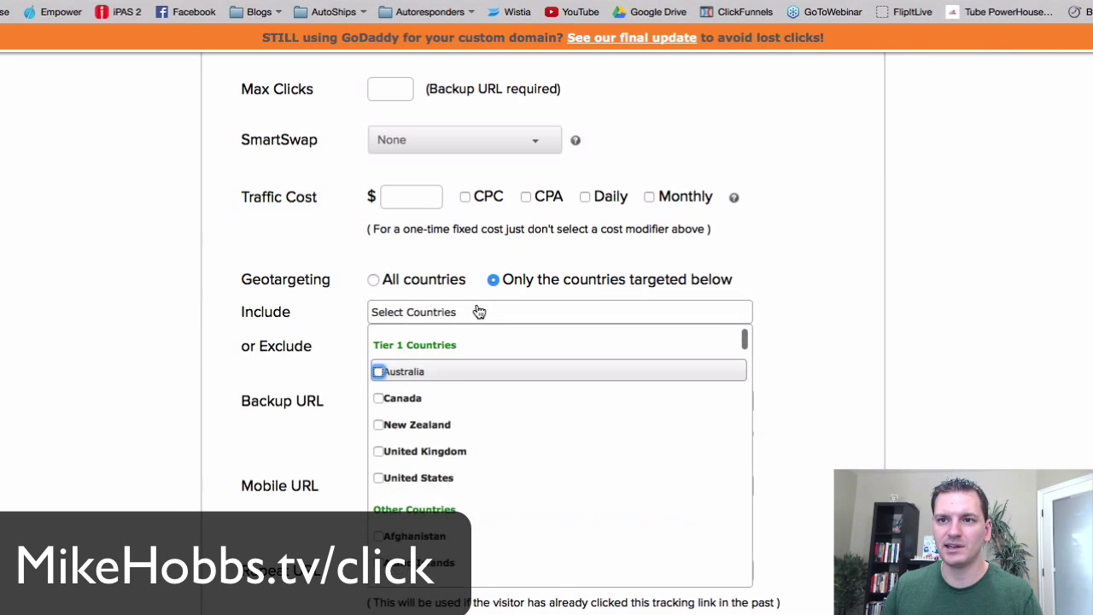
{"action": "left_click", "coordinate": [378, 477]}
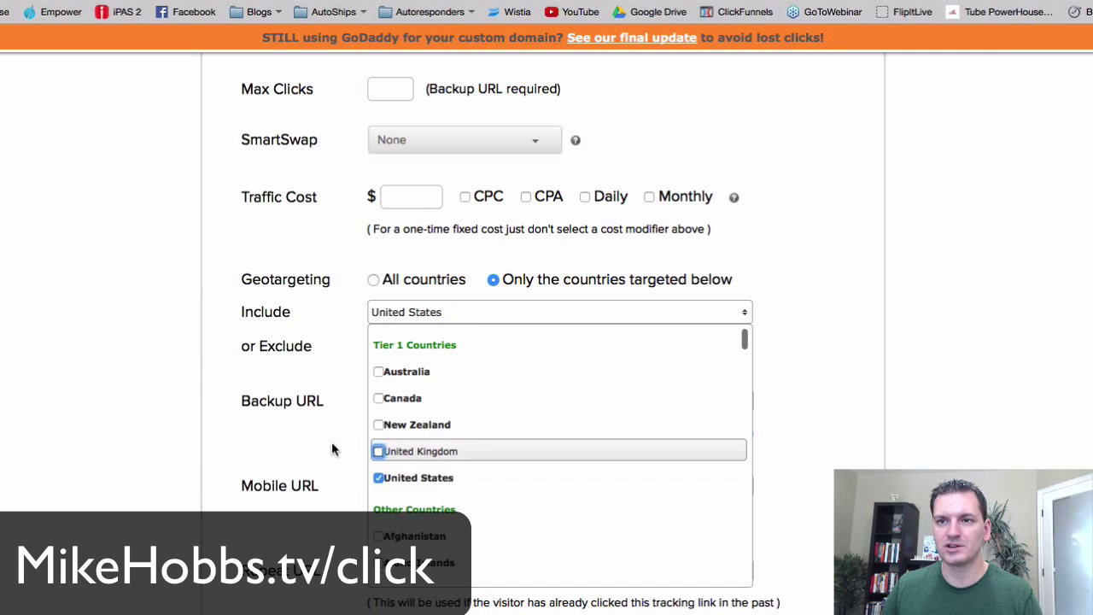
{"action": "left_click", "coordinate": [178, 373]}
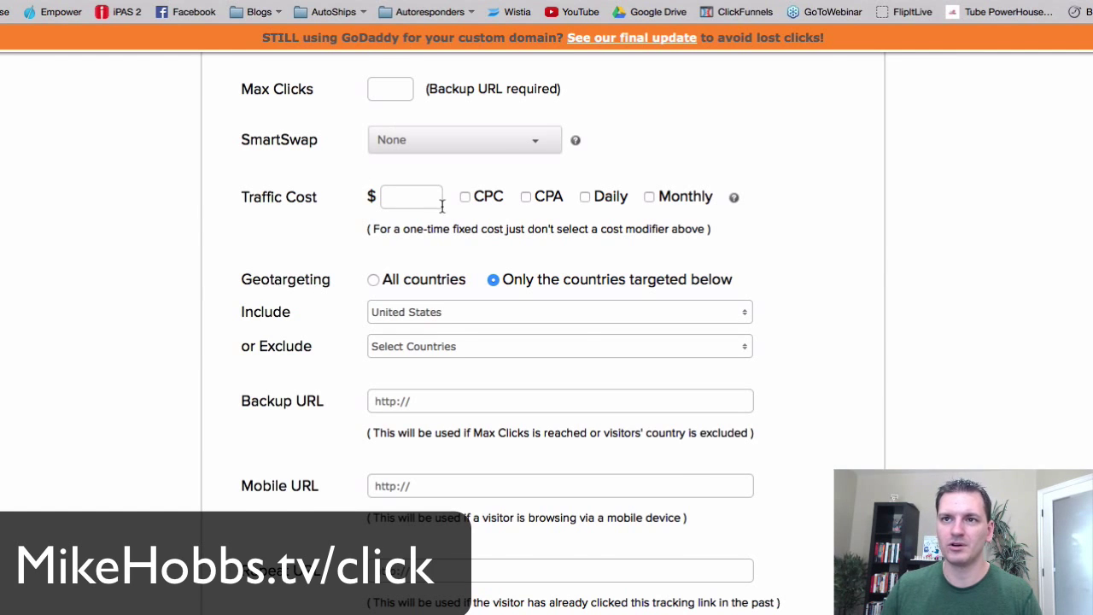
{"action": "scroll", "coordinate": [441, 206], "scroll_direction": "up", "scroll_amount": 7}
{"action": "scroll", "coordinate": [276, 311], "scroll_direction": "down", "scroll_amount": 3}
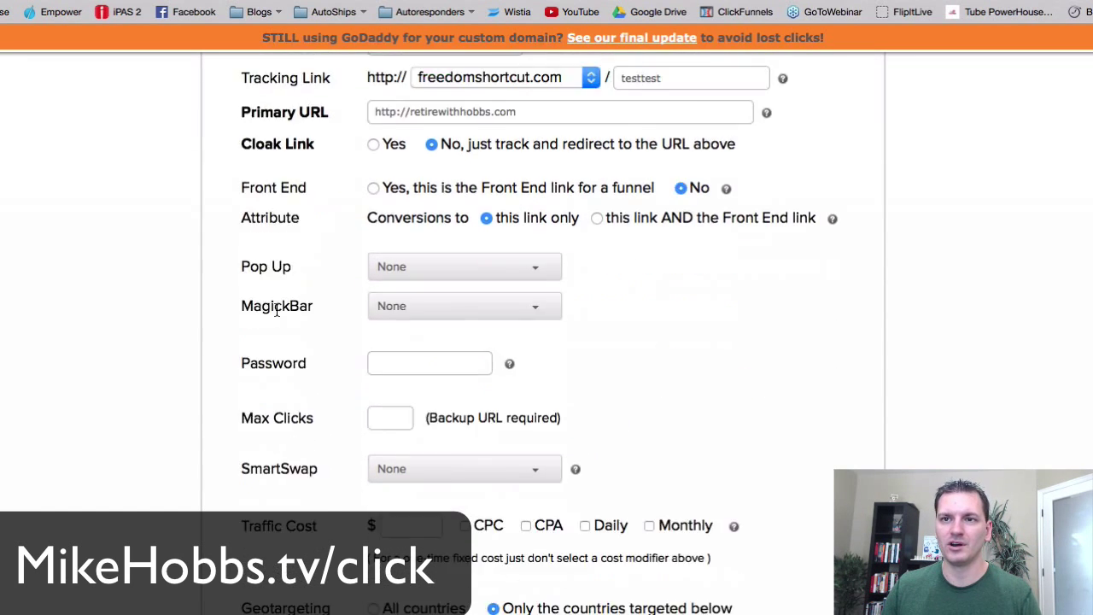
{"action": "scroll", "coordinate": [276, 311], "scroll_direction": "down", "scroll_amount": 8}
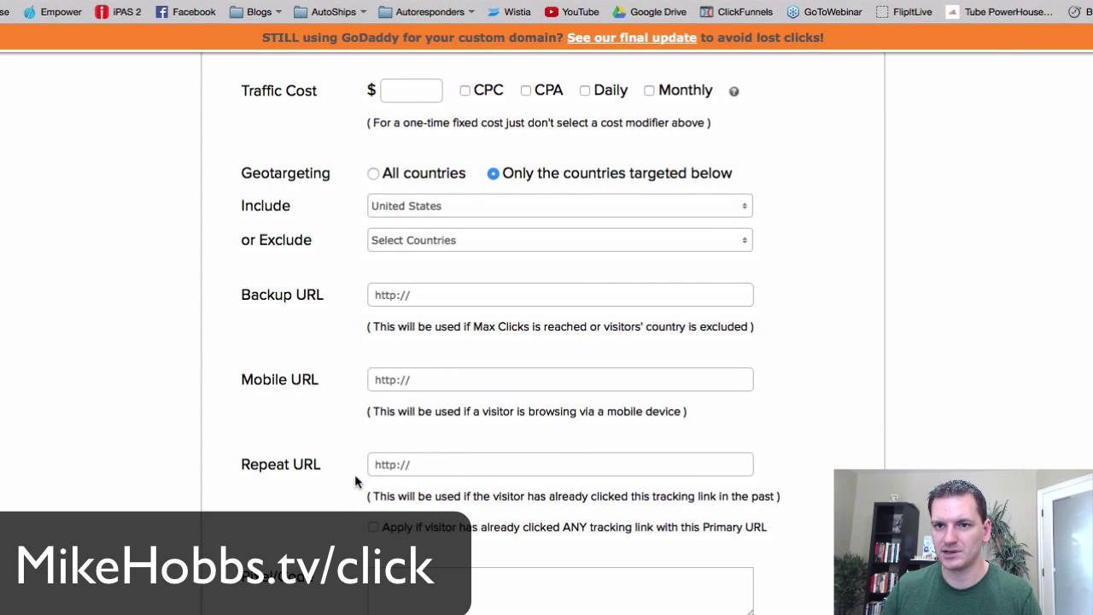
{"action": "scroll", "coordinate": [328, 482], "scroll_direction": "down", "scroll_amount": 5}
{"action": "scroll", "coordinate": [330, 488], "scroll_direction": "down", "scroll_amount": 3}
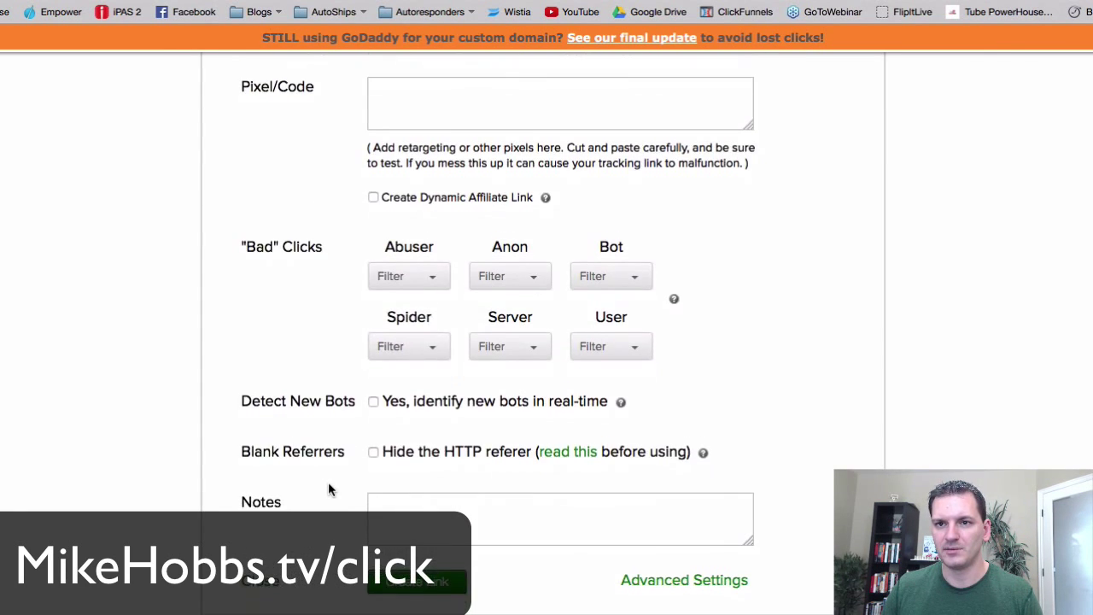
{"action": "scroll", "coordinate": [330, 489], "scroll_direction": "up", "scroll_amount": 8}
{"action": "scroll", "coordinate": [330, 488], "scroll_direction": "up", "scroll_amount": 4}
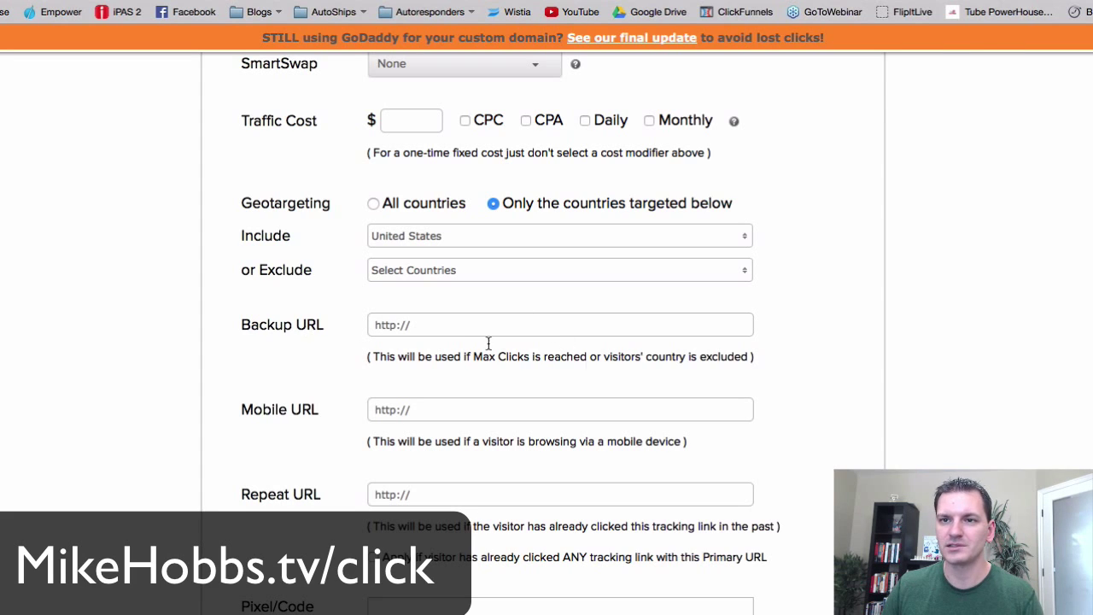
- Switch geotargeting to All countries and look over the Backup URL field and its note
{"action": "left_click", "coordinate": [374, 204]}
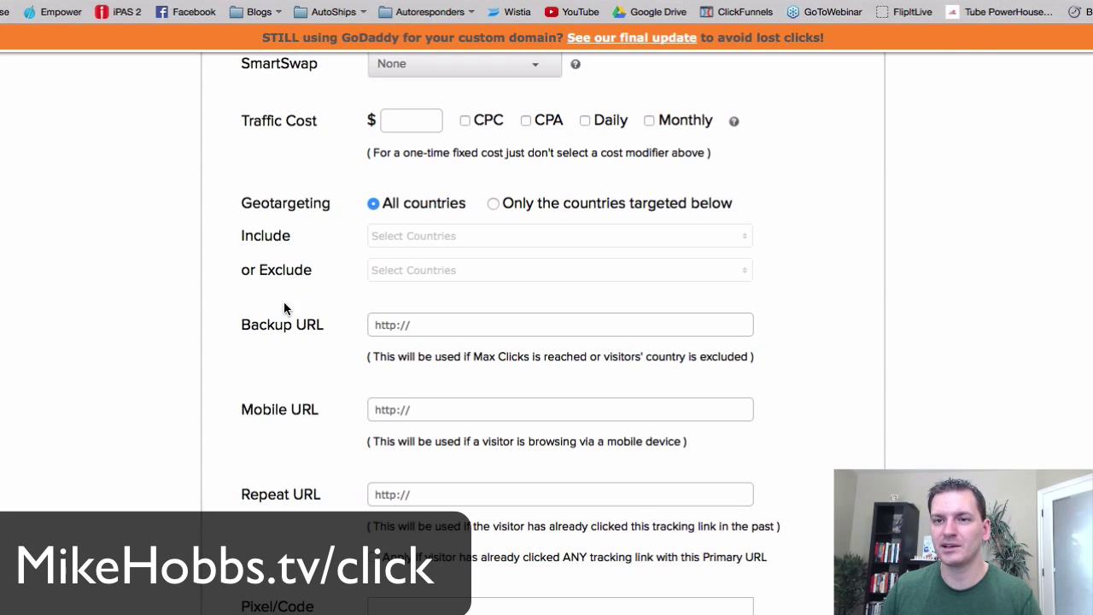
{"action": "scroll", "coordinate": [287, 309], "scroll_direction": "down", "scroll_amount": 3}
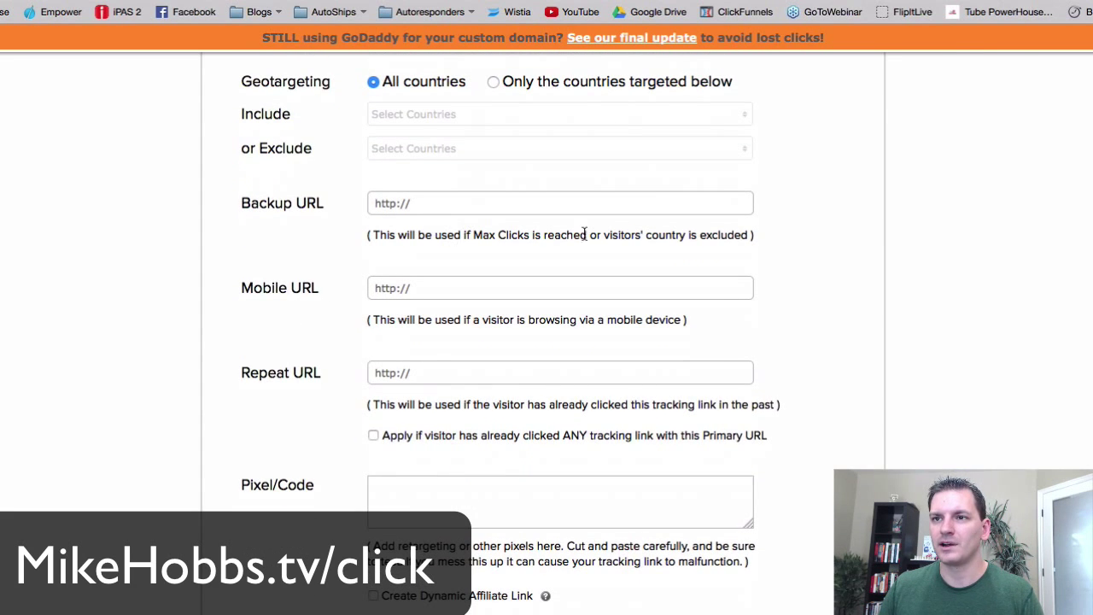
{"action": "left_click_drag", "start_coordinate": [748, 231], "coordinate": [365, 236]}
{"action": "scroll", "coordinate": [256, 279], "scroll_direction": "up", "scroll_amount": 3}
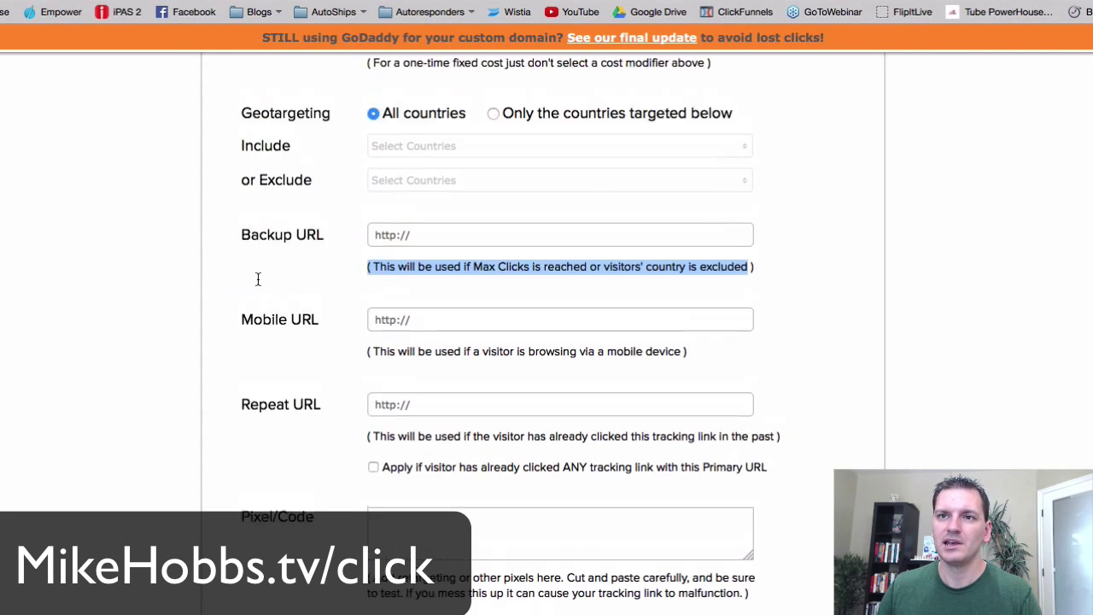
{"action": "left_click", "coordinate": [416, 321]}
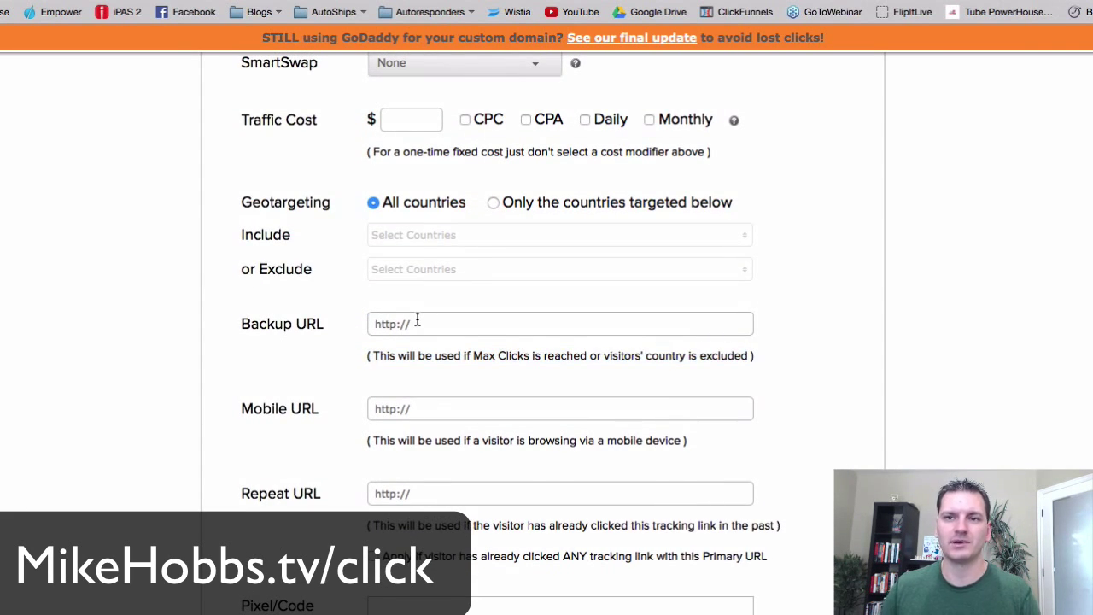
- Restrict geotargeting to targeted countries again, with United States as the only included country
{"action": "left_click", "coordinate": [494, 203]}
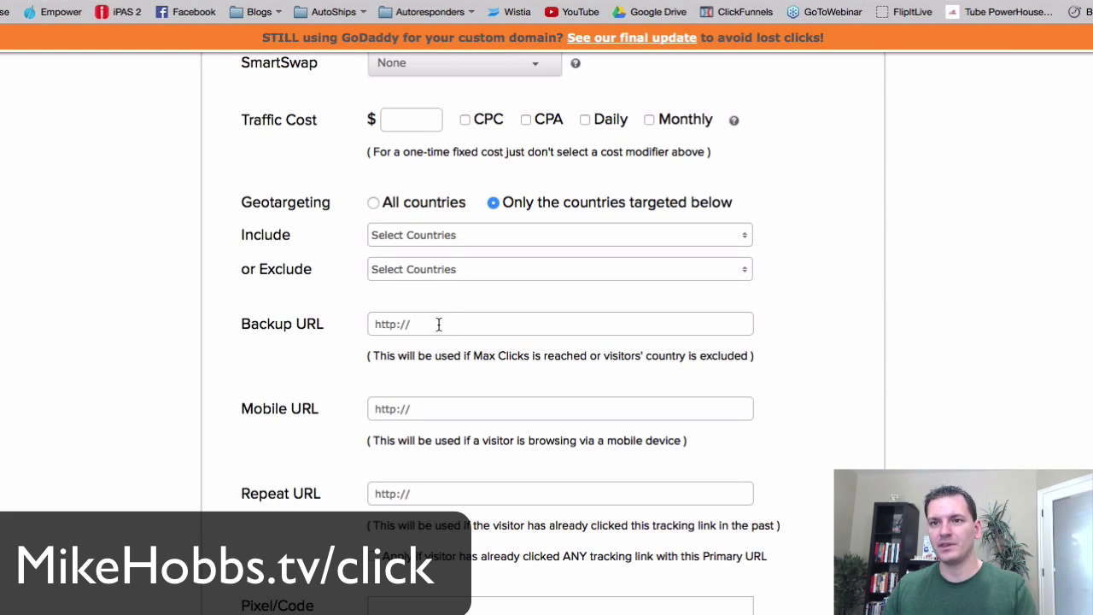
{"action": "left_click", "coordinate": [443, 247]}
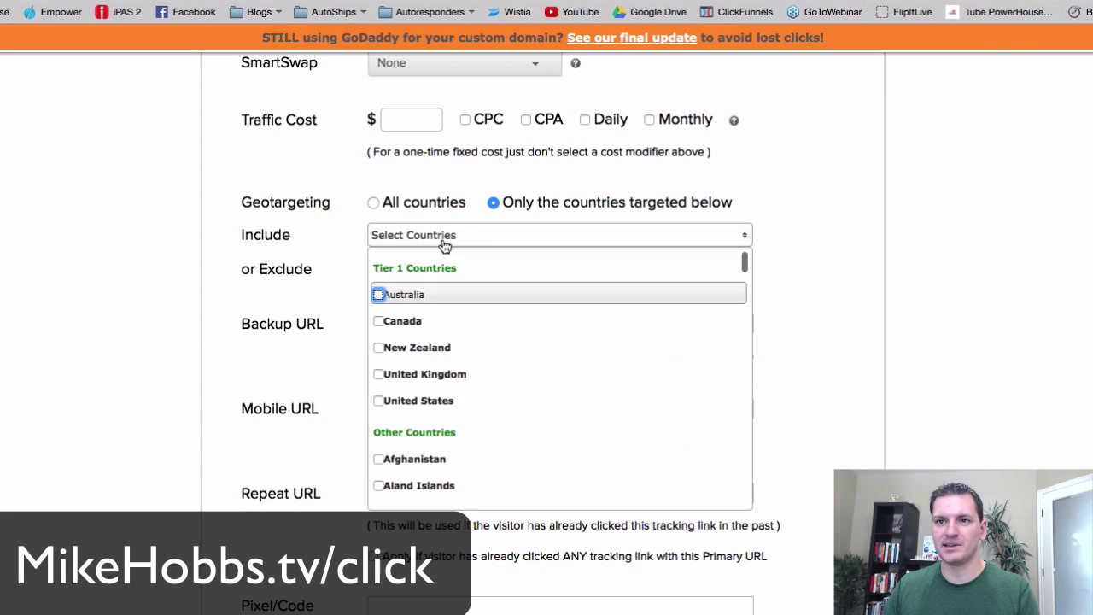
{"action": "left_click", "coordinate": [378, 401]}
{"action": "left_click", "coordinate": [98, 310]}
{"action": "scroll", "coordinate": [117, 307], "scroll_direction": "up", "scroll_amount": 5}
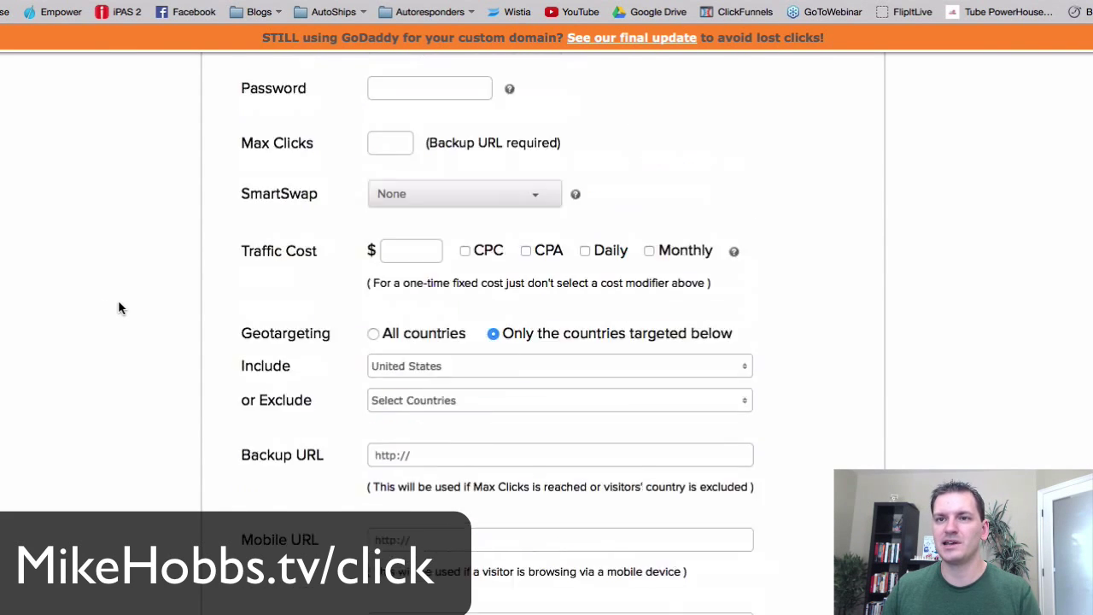
{"action": "scroll", "coordinate": [405, 108], "scroll_direction": "down", "scroll_amount": 10}
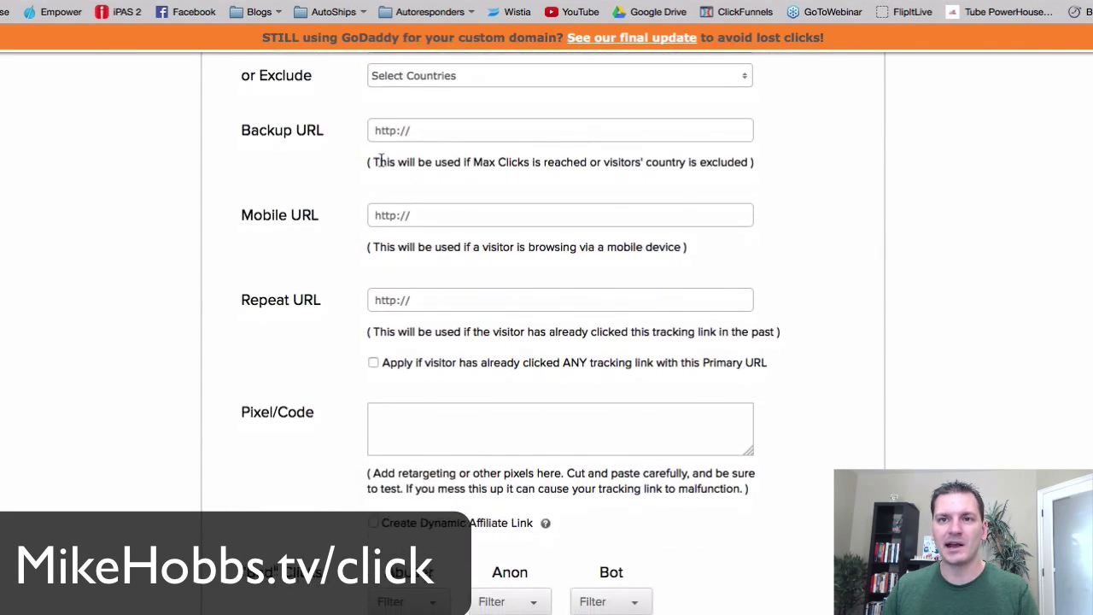
{"action": "scroll", "coordinate": [379, 164], "scroll_direction": "up", "scroll_amount": 2}
{"action": "scroll", "coordinate": [343, 197], "scroll_direction": "up", "scroll_amount": 1}
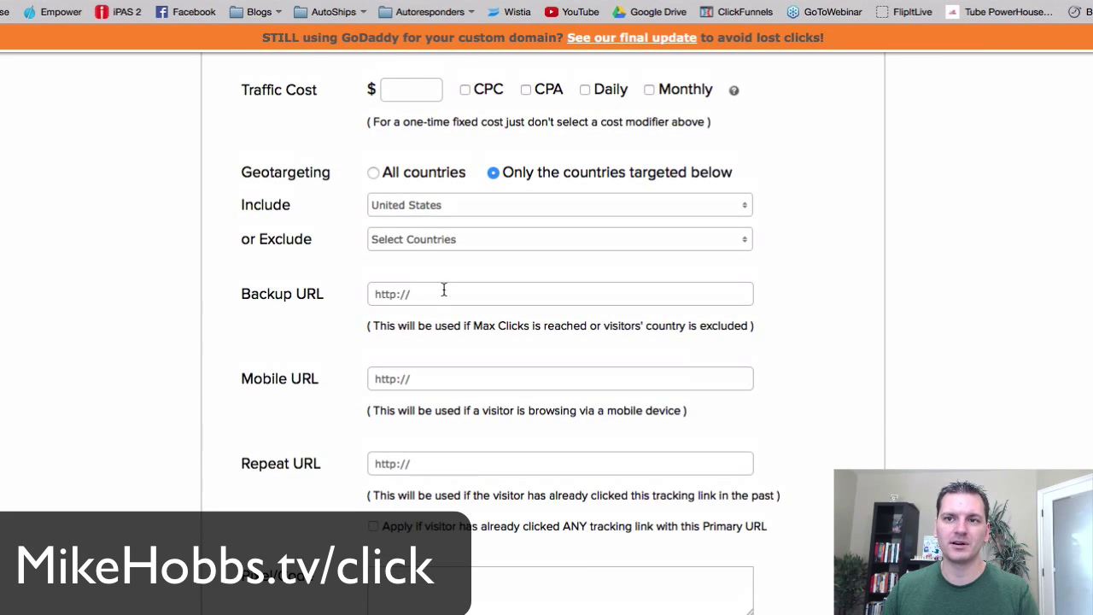
{"action": "left_click_drag", "start_coordinate": [427, 294], "coordinate": [343, 295]}
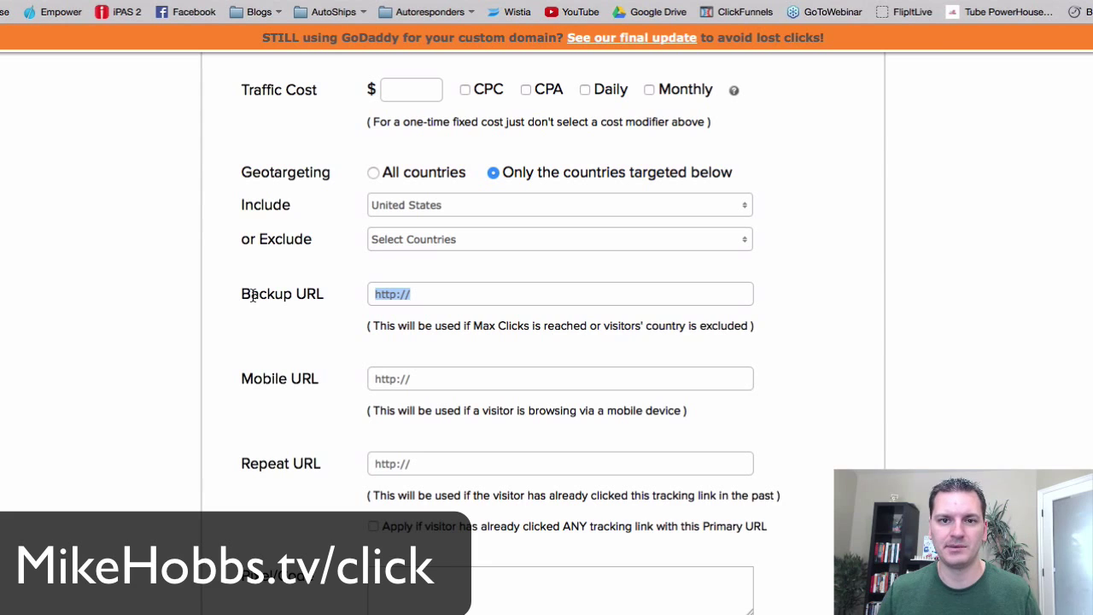
{"action": "left_click", "coordinate": [179, 295]}
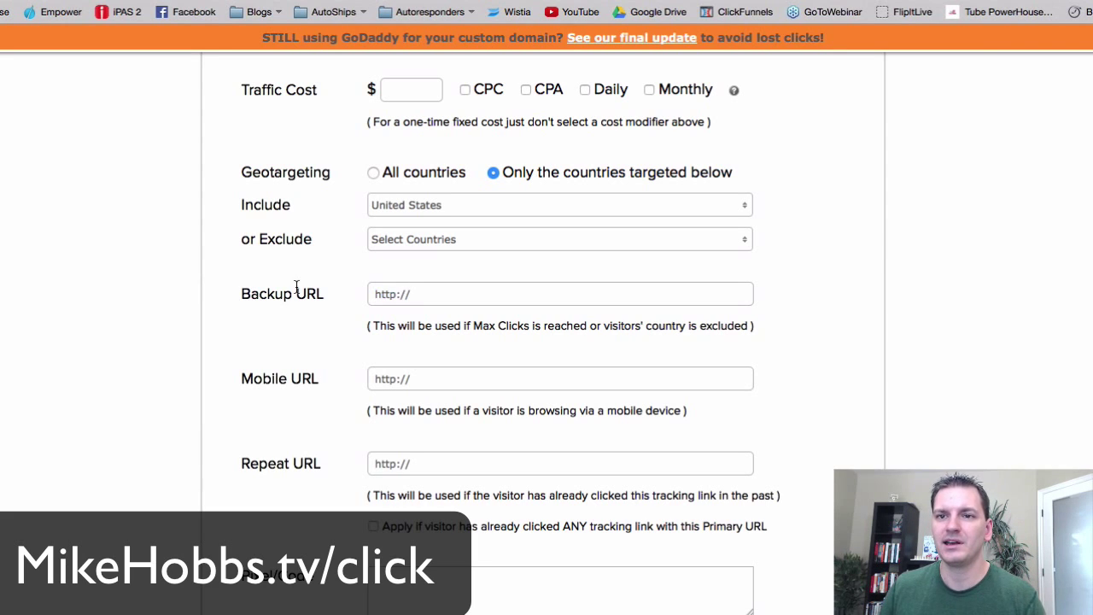
{"action": "scroll", "coordinate": [219, 288], "scroll_direction": "down", "scroll_amount": 2}
{"action": "left_click_drag", "start_coordinate": [232, 296], "coordinate": [345, 297]}
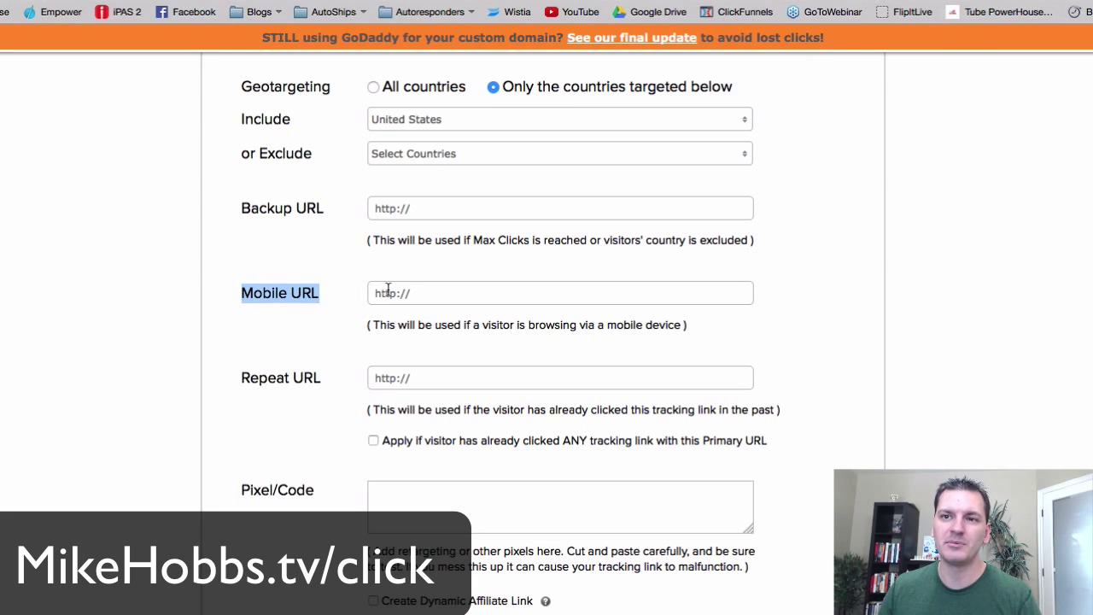
{"action": "left_click", "coordinate": [466, 293]}
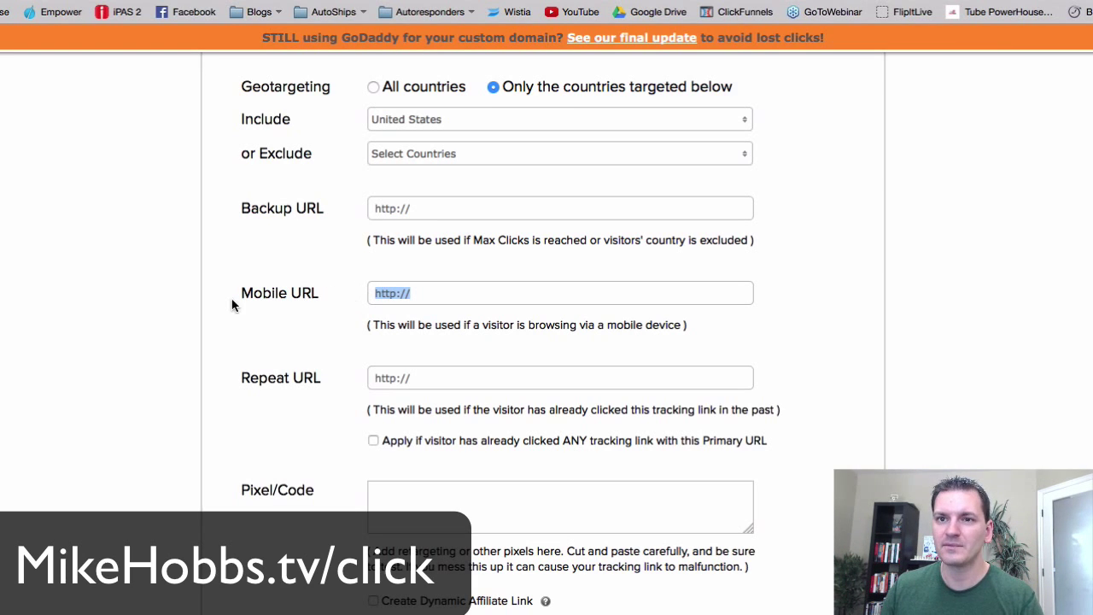
{"action": "left_click_drag", "start_coordinate": [234, 298], "coordinate": [417, 293]}
{"action": "left_click", "coordinate": [441, 293]}
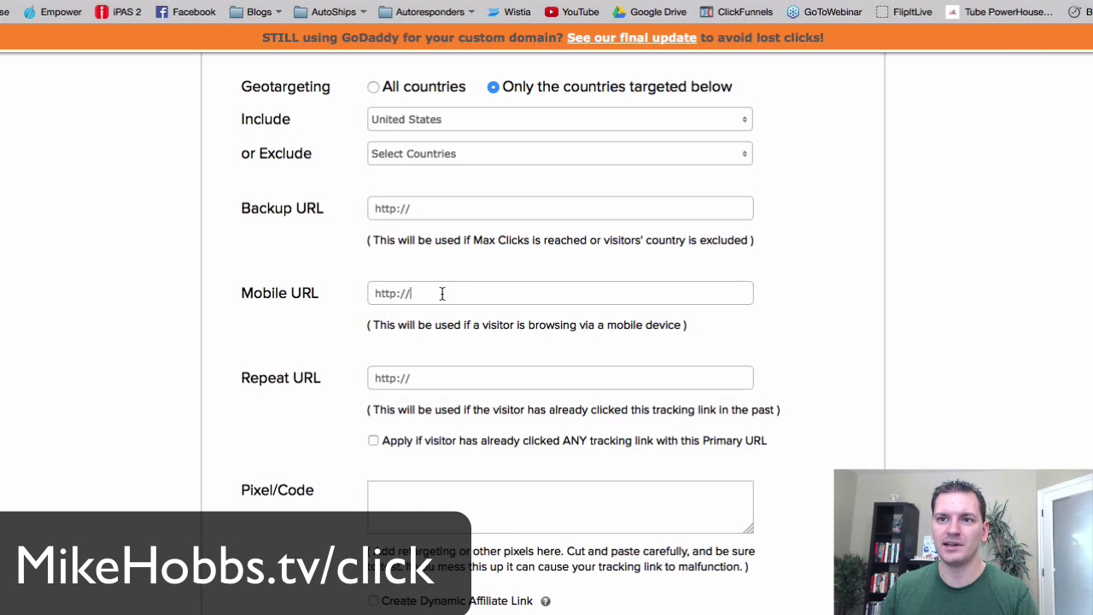
{"action": "scroll", "coordinate": [355, 305], "scroll_direction": "up", "scroll_amount": 10}
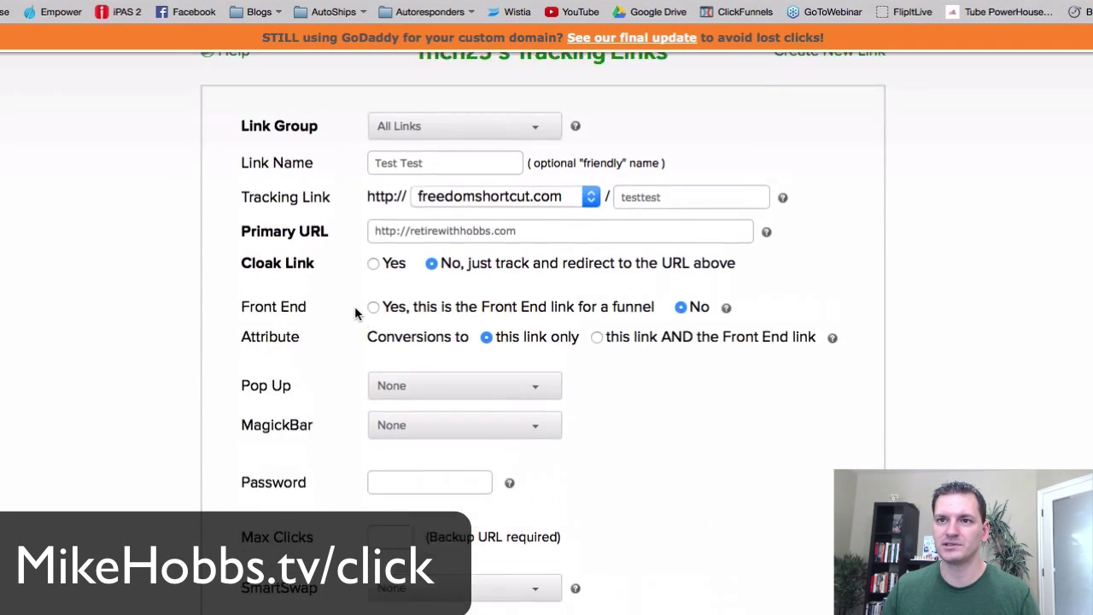
{"action": "scroll", "coordinate": [341, 415], "scroll_direction": "down", "scroll_amount": 10}
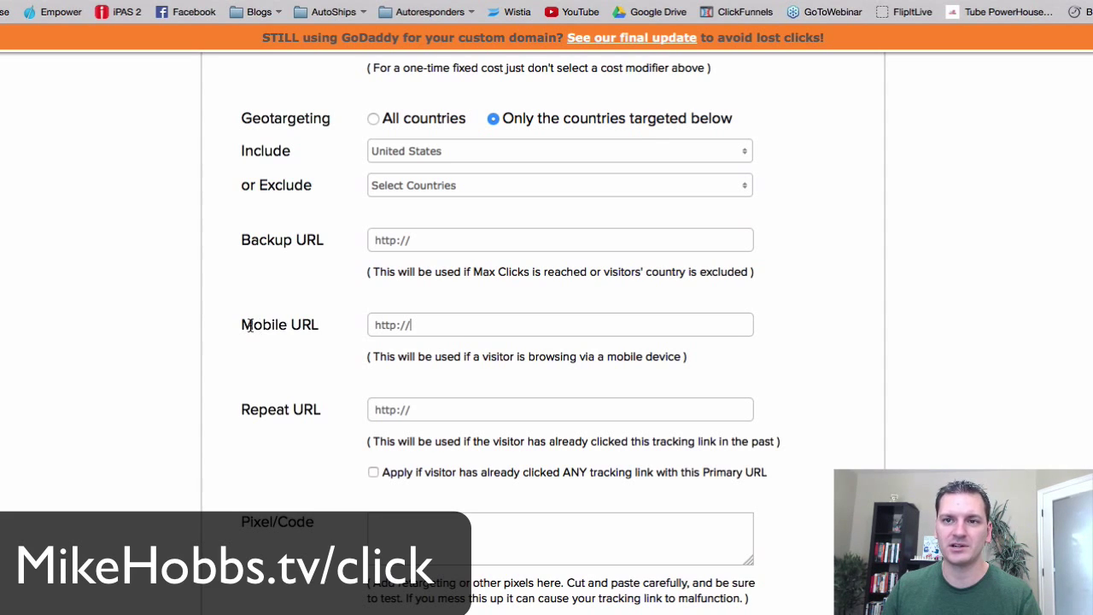
{"action": "left_click_drag", "start_coordinate": [254, 324], "coordinate": [319, 325]}
{"action": "scroll", "coordinate": [222, 393], "scroll_direction": "down", "scroll_amount": 2}
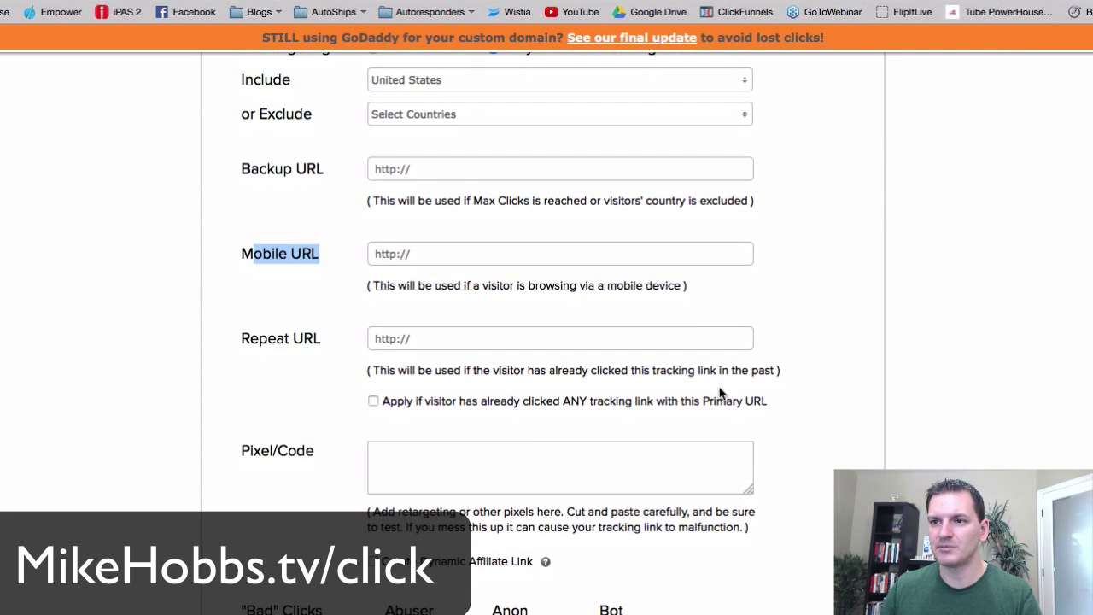
{"action": "left_click_drag", "start_coordinate": [396, 371], "coordinate": [610, 373]}
{"action": "left_click_drag", "start_coordinate": [767, 370], "coordinate": [376, 367]}
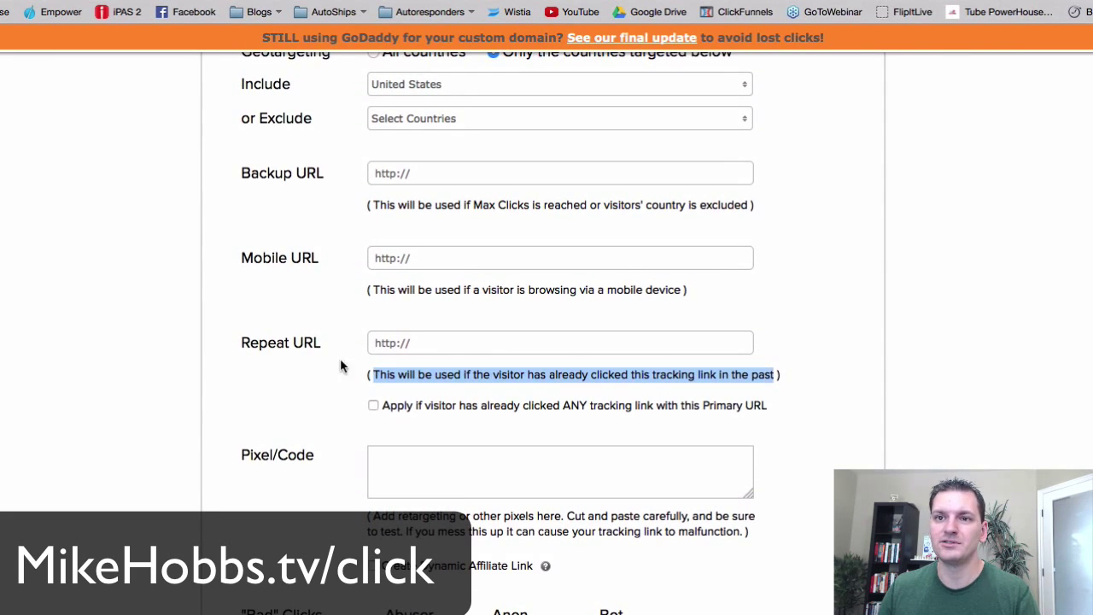
{"action": "left_click_drag", "start_coordinate": [242, 342], "coordinate": [309, 343]}
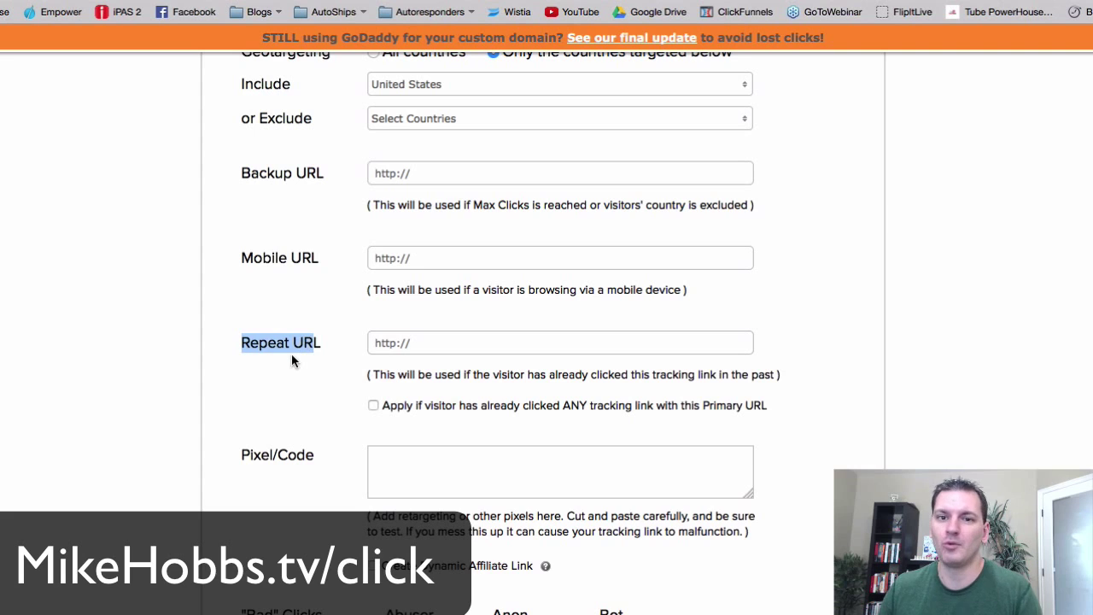
{"action": "left_click", "coordinate": [432, 343]}
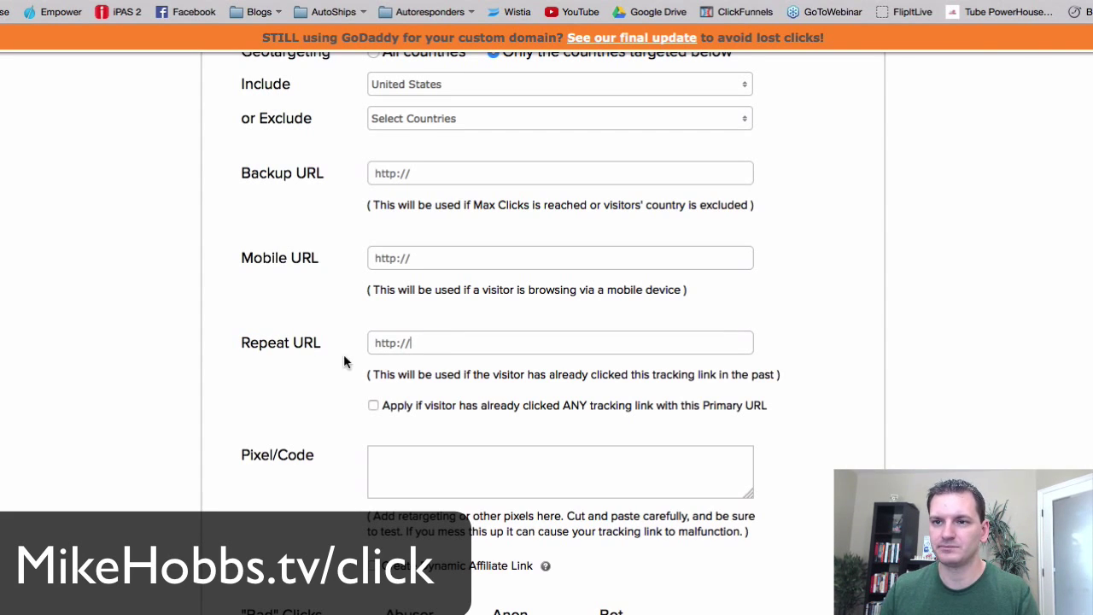
{"action": "scroll", "coordinate": [259, 350], "scroll_direction": "down", "scroll_amount": 5}
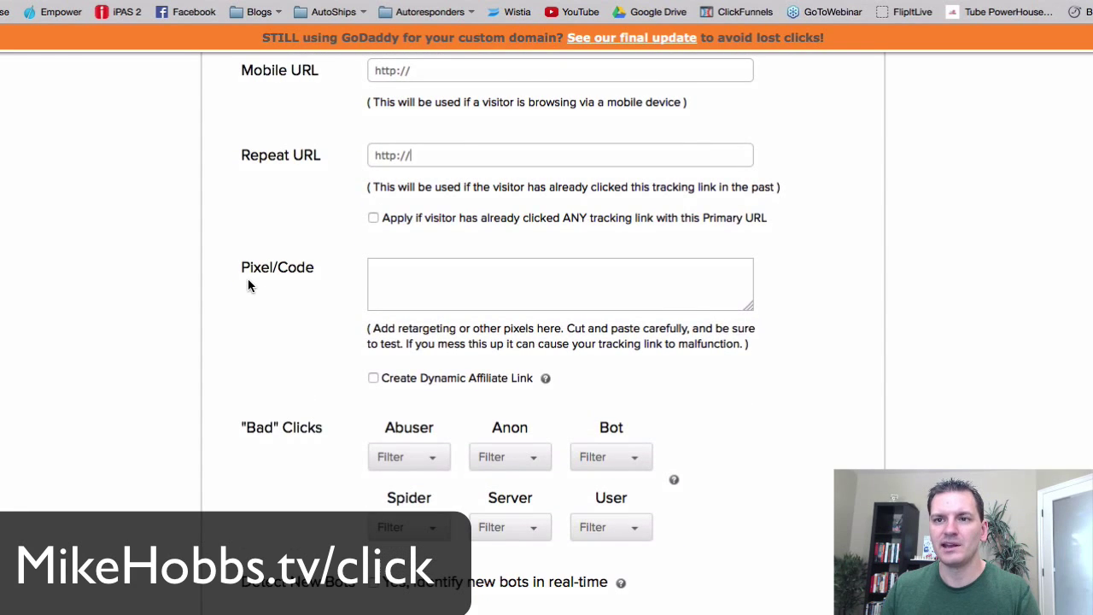